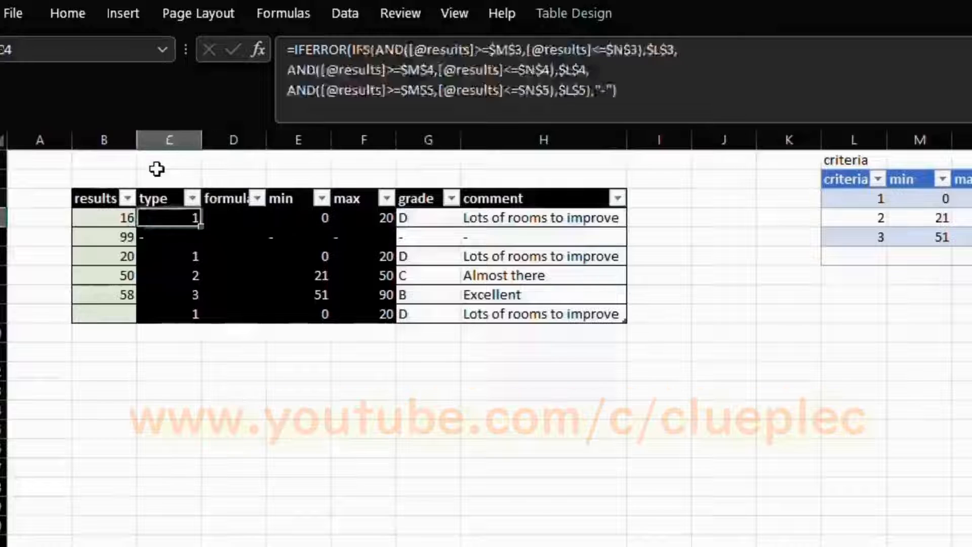
Step: Review the ranges behind the data and criteria defined names, and discard a draft IF formula
key("Right")
key("Right")
key("Up")
key("Left")
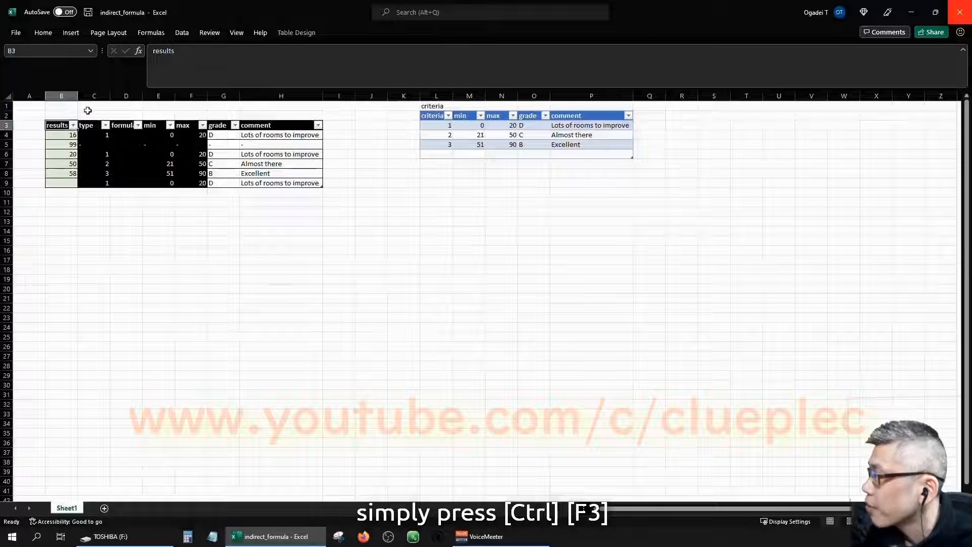
key("ctrl+F3")
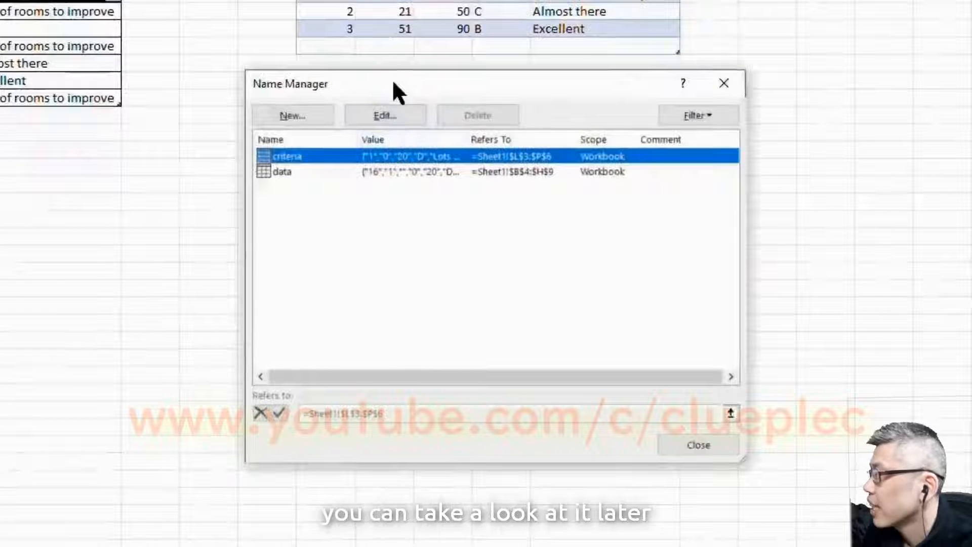
left_click(290, 170)
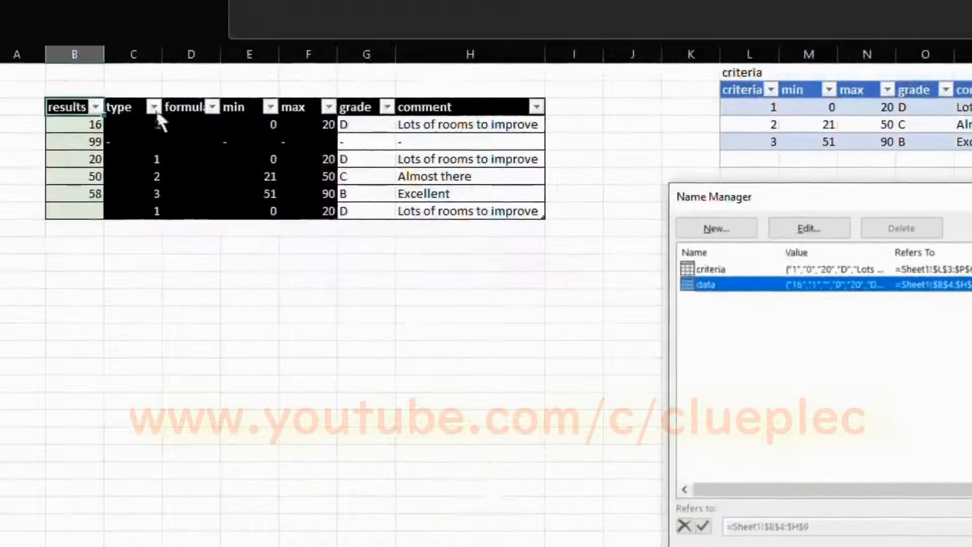
left_click(648, 269)
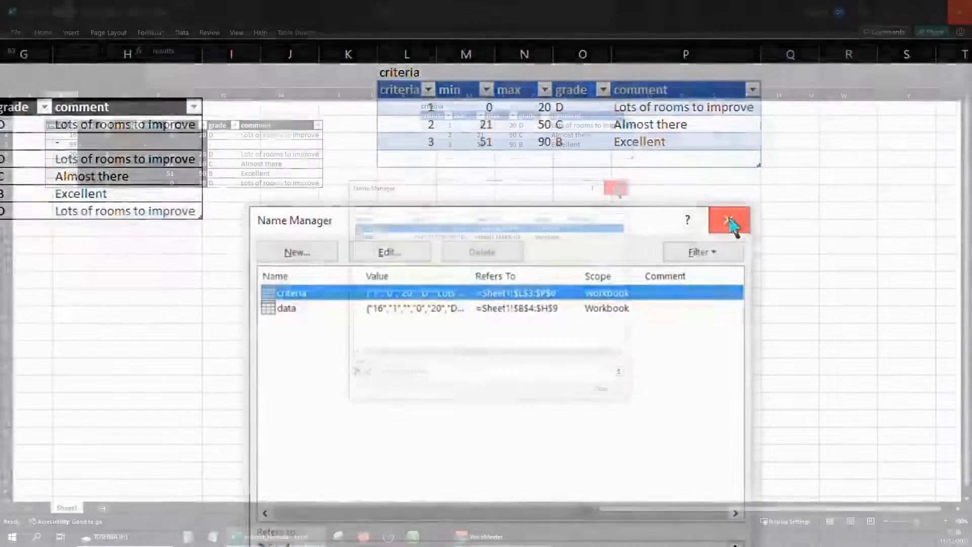
left_click(805, 196)
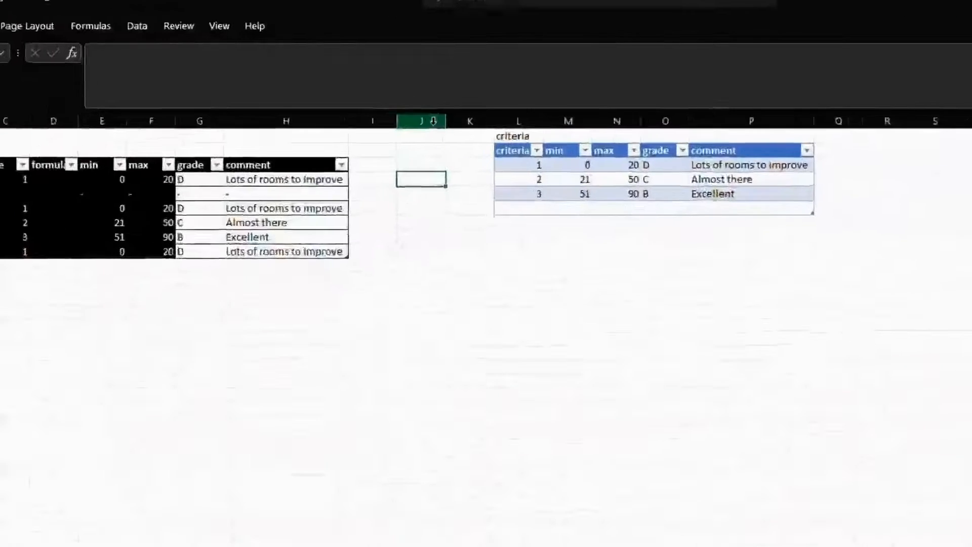
type("=if(")
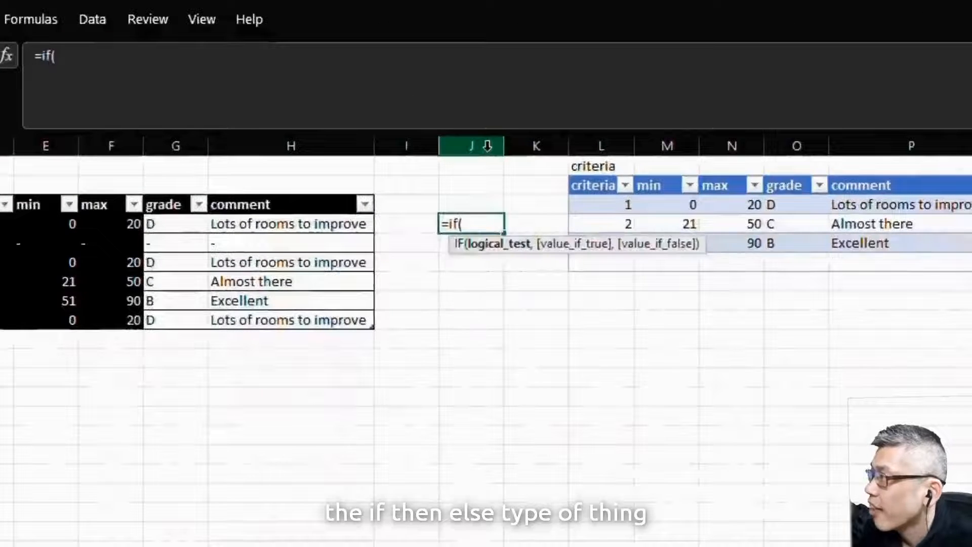
type("cdk ,")
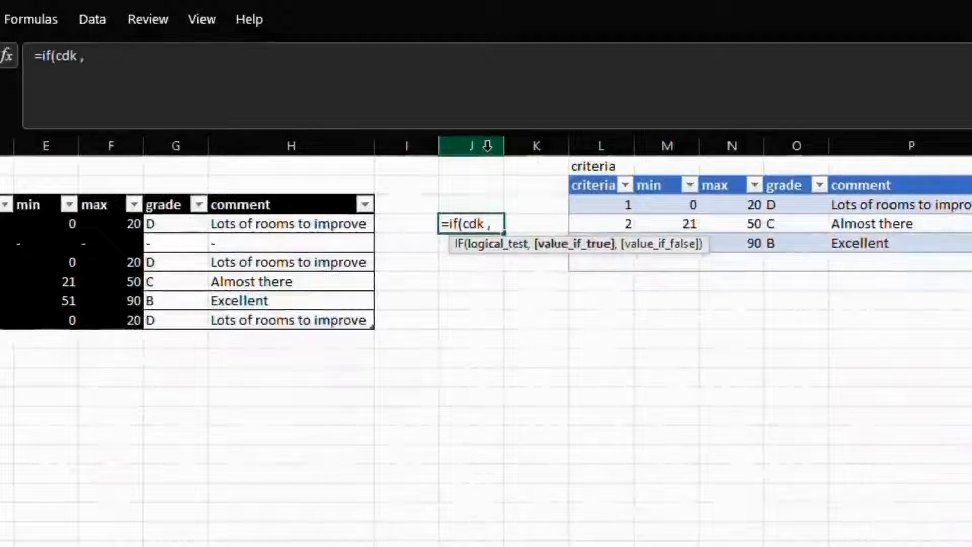
type(" grade a, dkjdf")
key("BackSpace")
key("BackSpace")
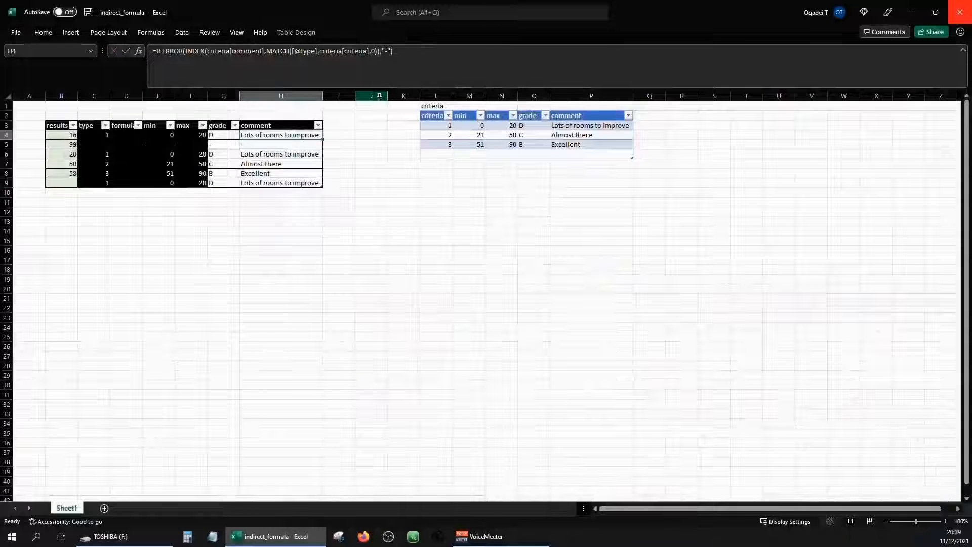
key("Up")
key("Up")
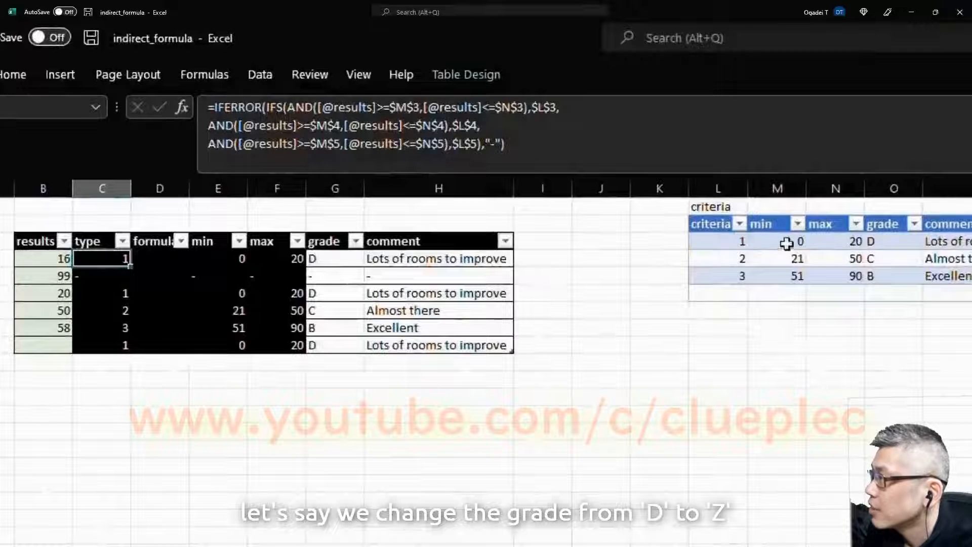
Step: Change the first criteria row's grade from D to Z and its comment to 'alright'
left_click(887, 245)
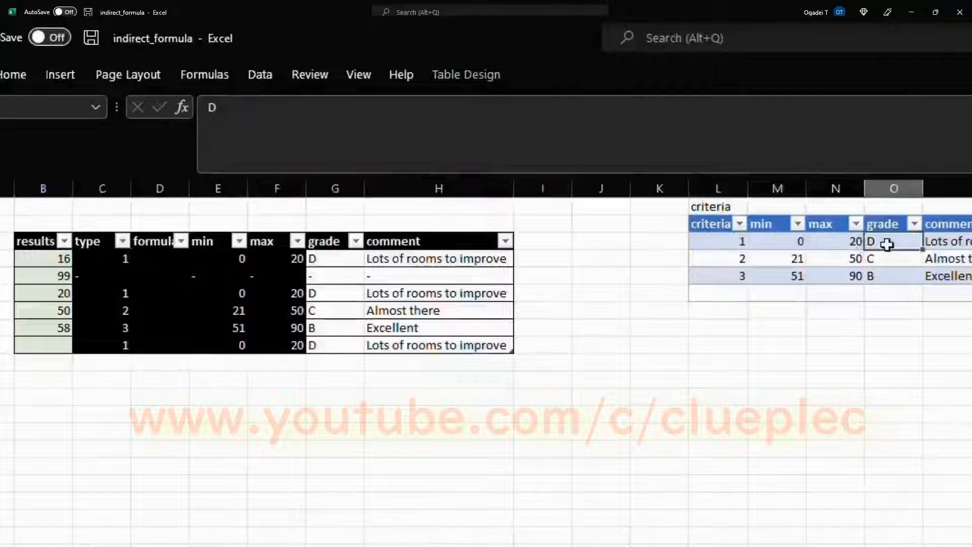
key("Left")
key("Left")
key("Left")
key("Left")
key("Left")
key("Left")
key("Left")
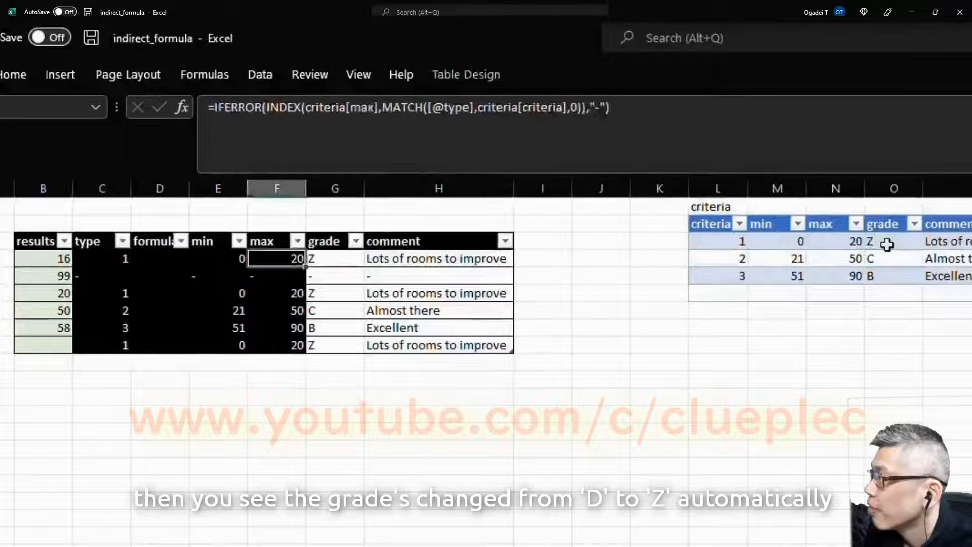
key("Right")
key("Right")
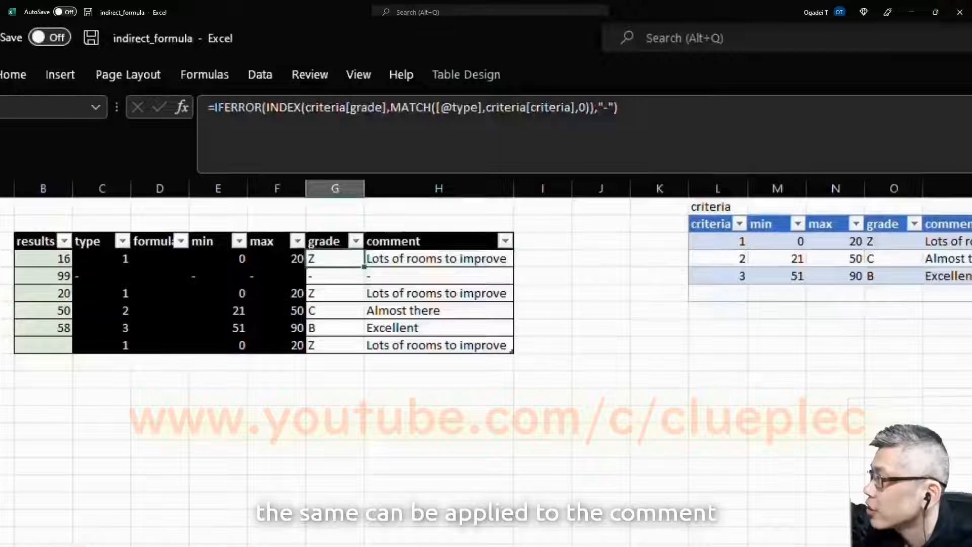
left_click(956, 224)
left_click(856, 232)
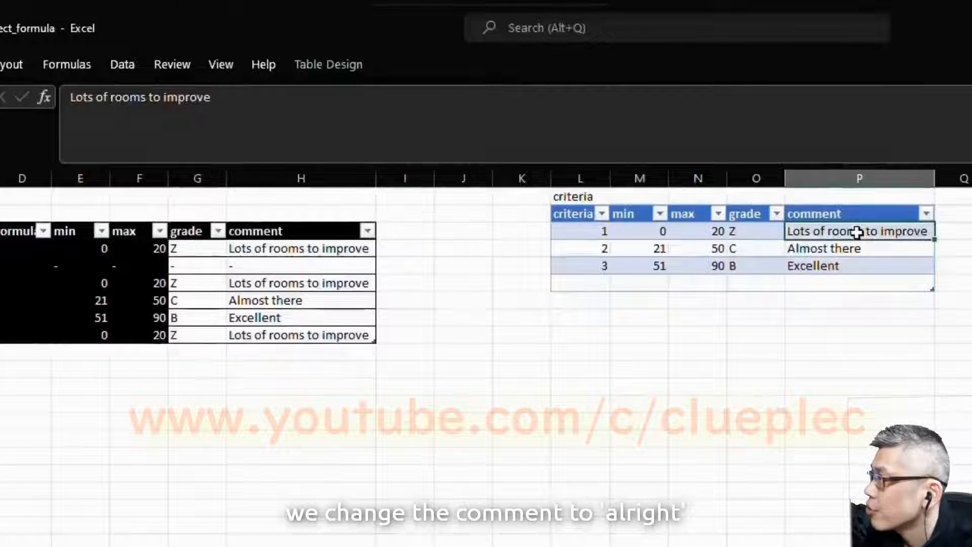
type("alright")
key("Return")
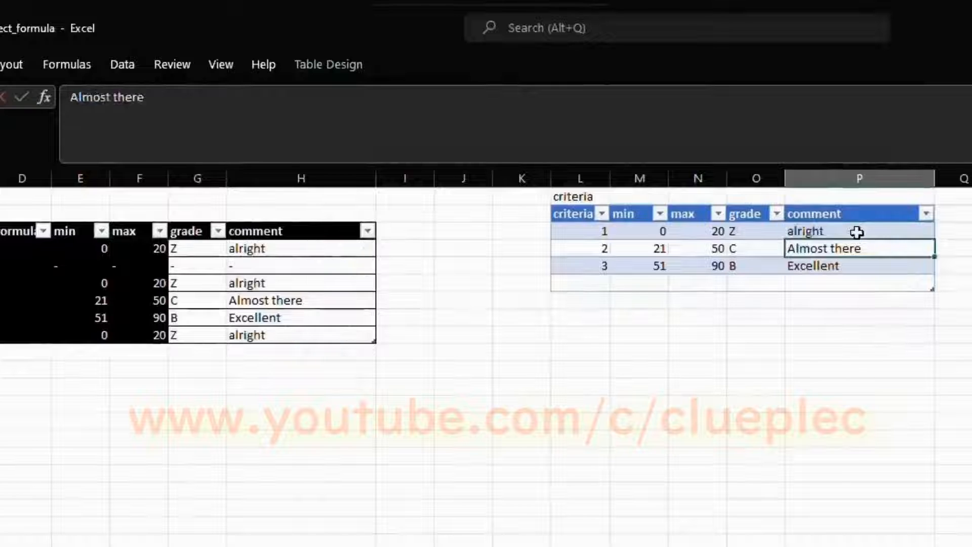
key("Left")
key("Left")
key("Left")
key("Left")
key("Left")
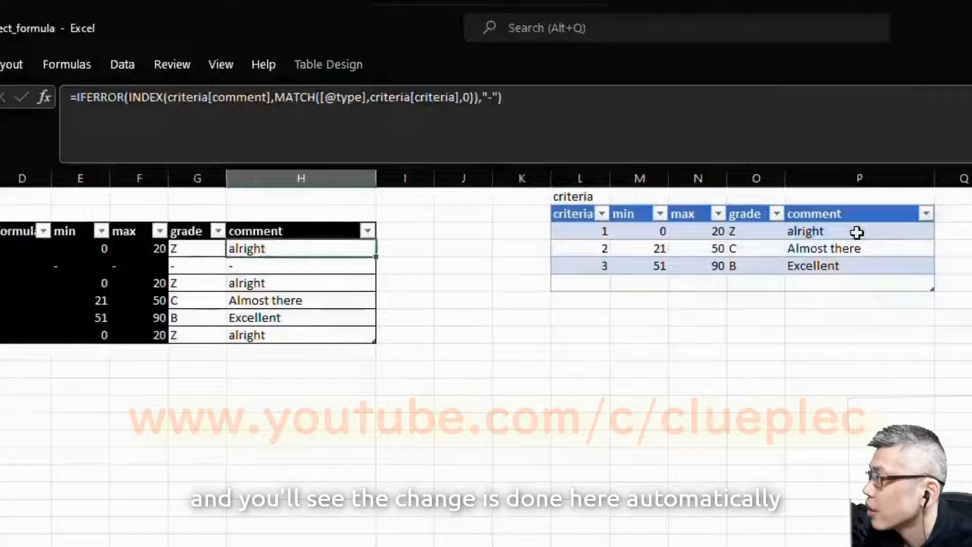
key("Right")
key("Right")
key("Right")
key("Right")
key("Right")
Step: Replace the first criteria comment with 'Lots of improvments'
left_click(856, 232)
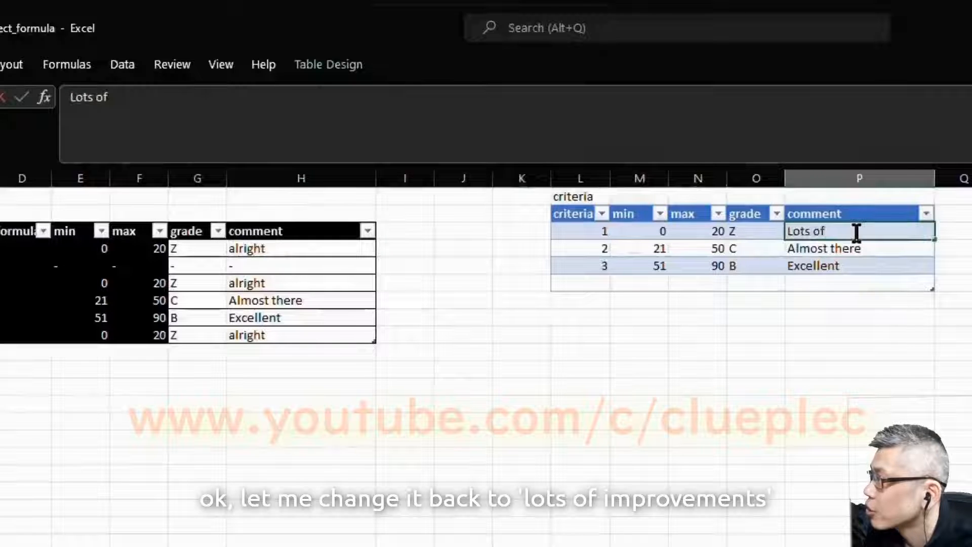
type("Lots of improve")
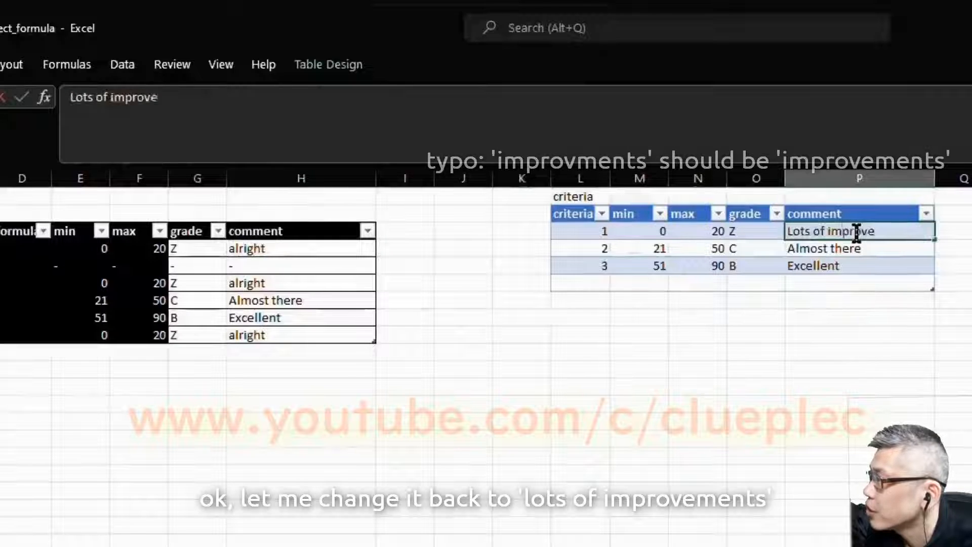
key("BackSpace")
type("ments")
key("Return")
key("Left")
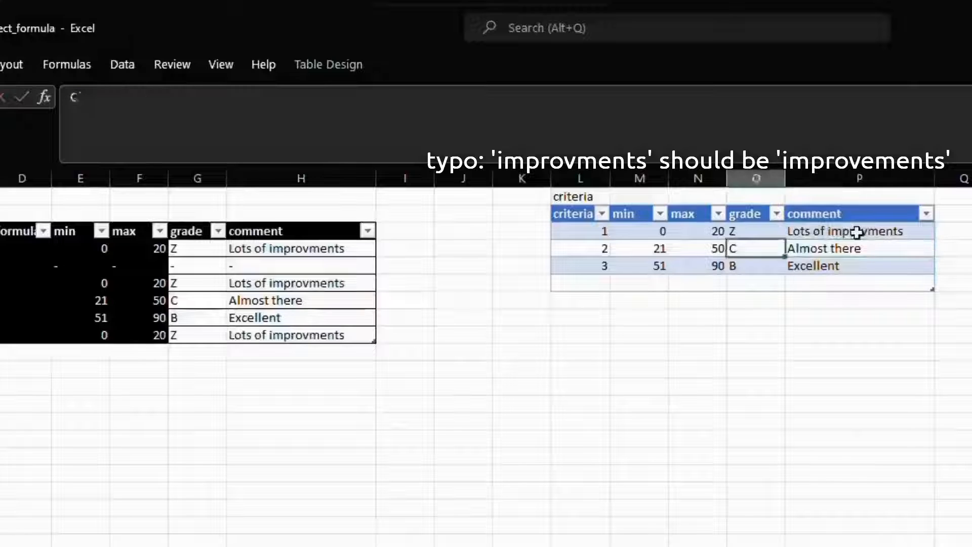
key("Left")
key("Left")
key("Left")
key("Left")
key("Left")
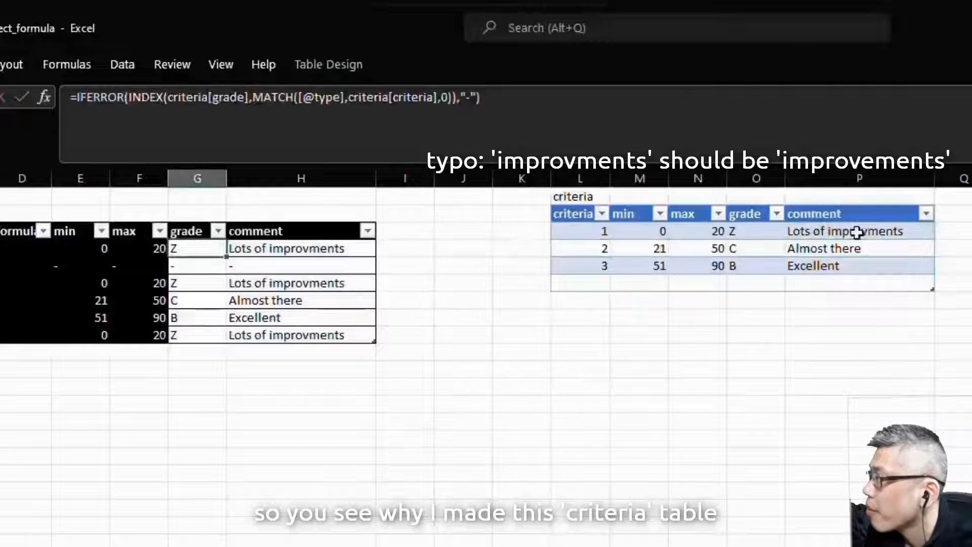
key("Right")
key("Right")
key("Right")
key("Right")
key("Right")
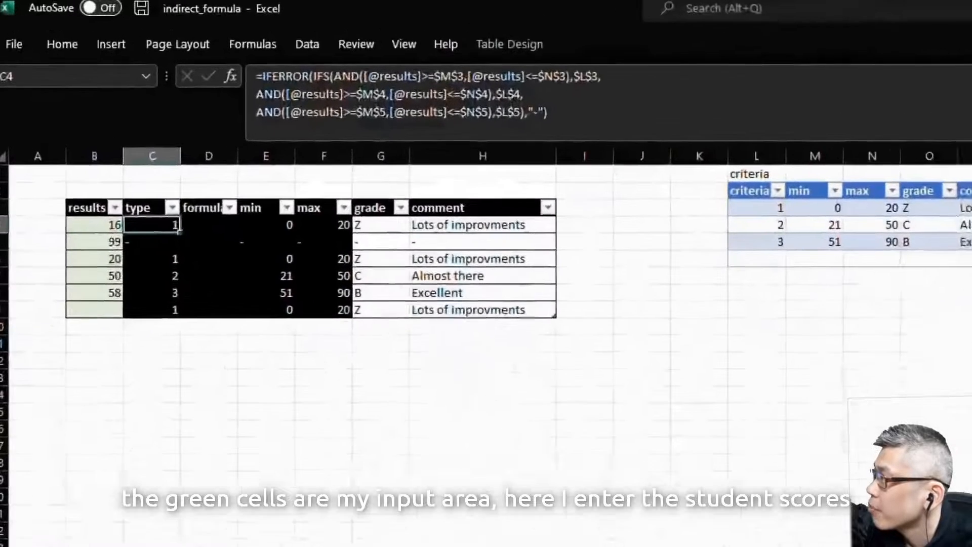
key("Left")
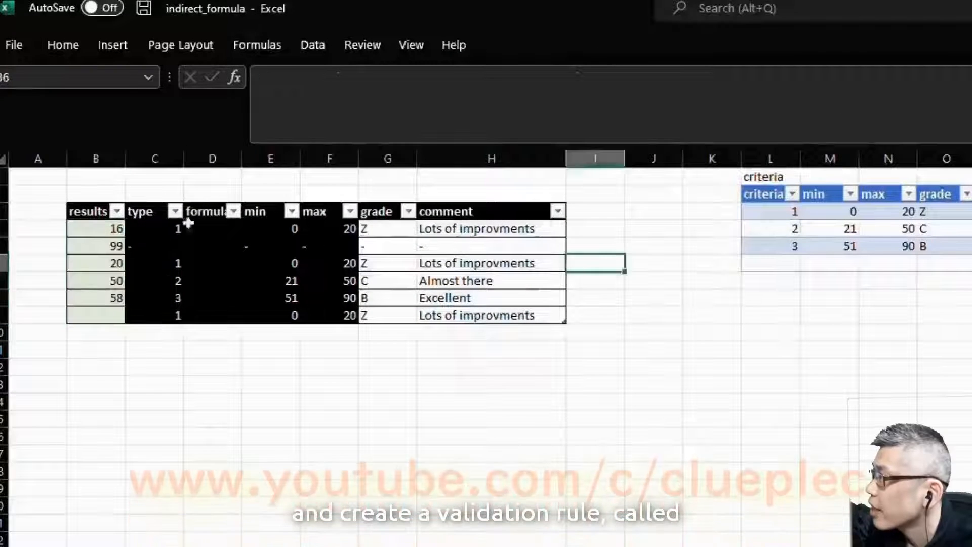
left_click(136, 190)
key("Left")
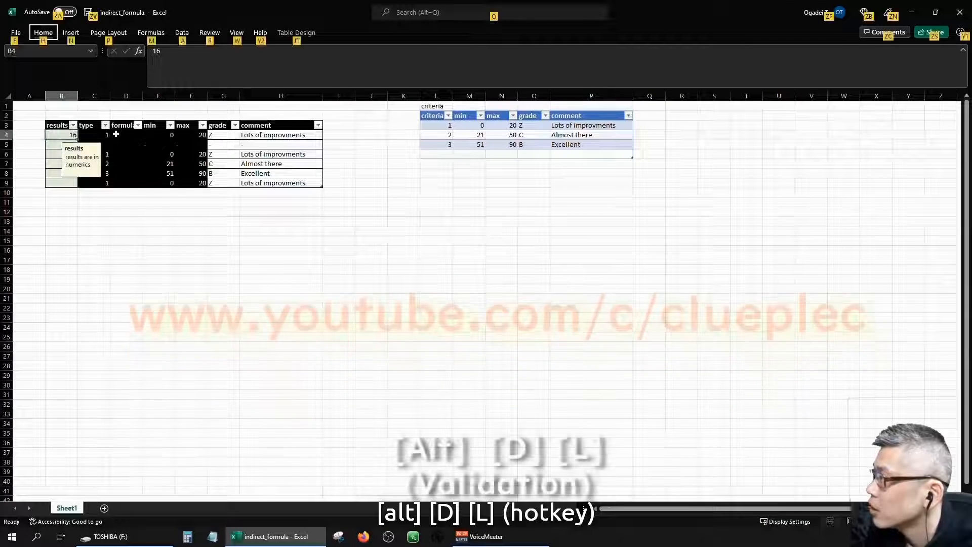
key("d")
key("l")
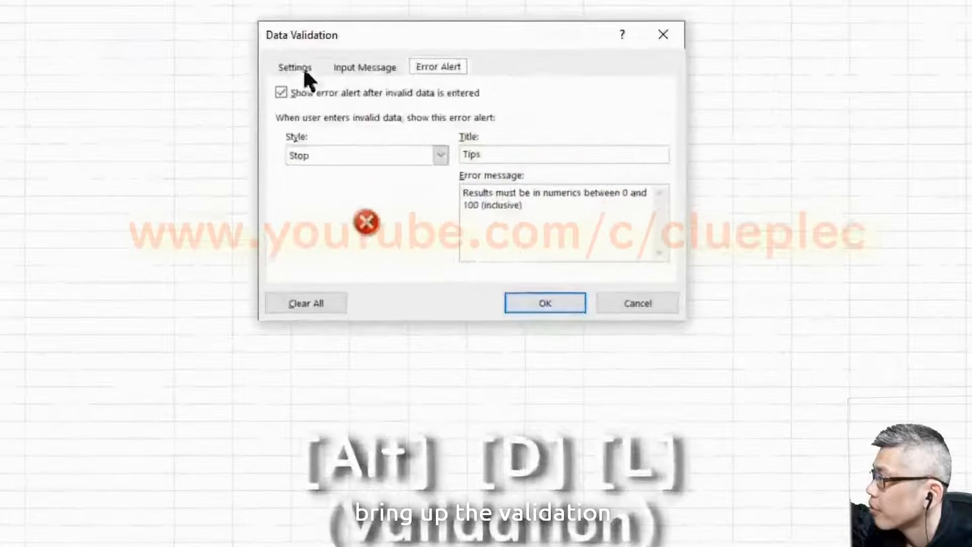
left_click(304, 68)
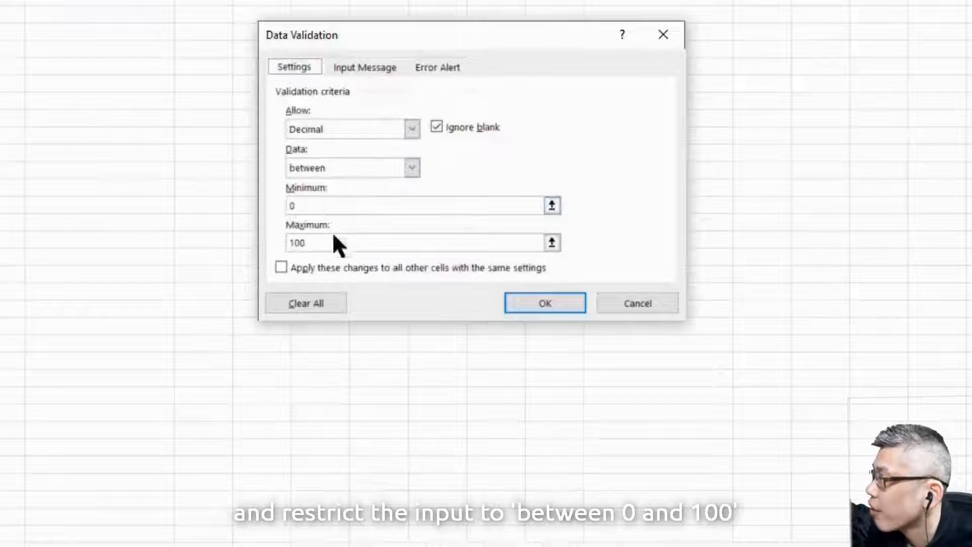
left_click(567, 303)
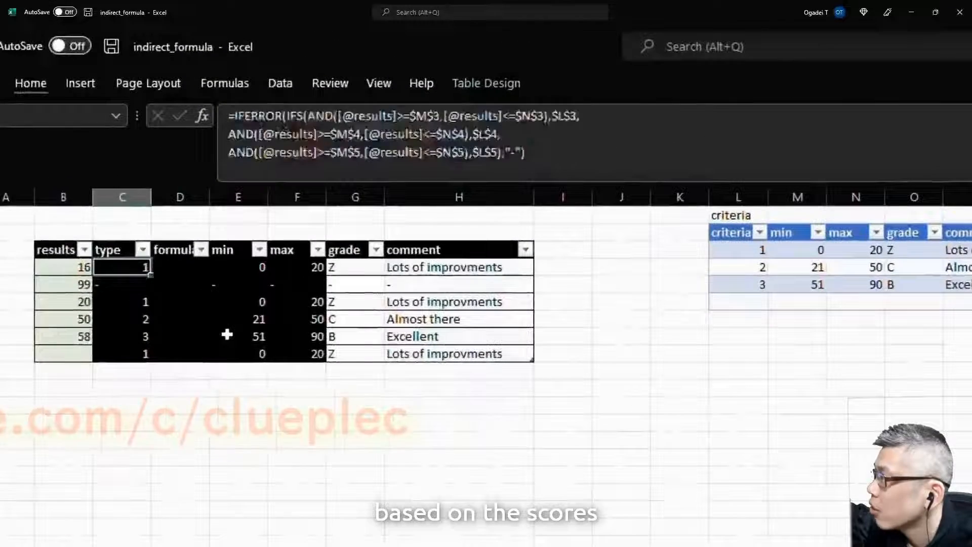
key("Left")
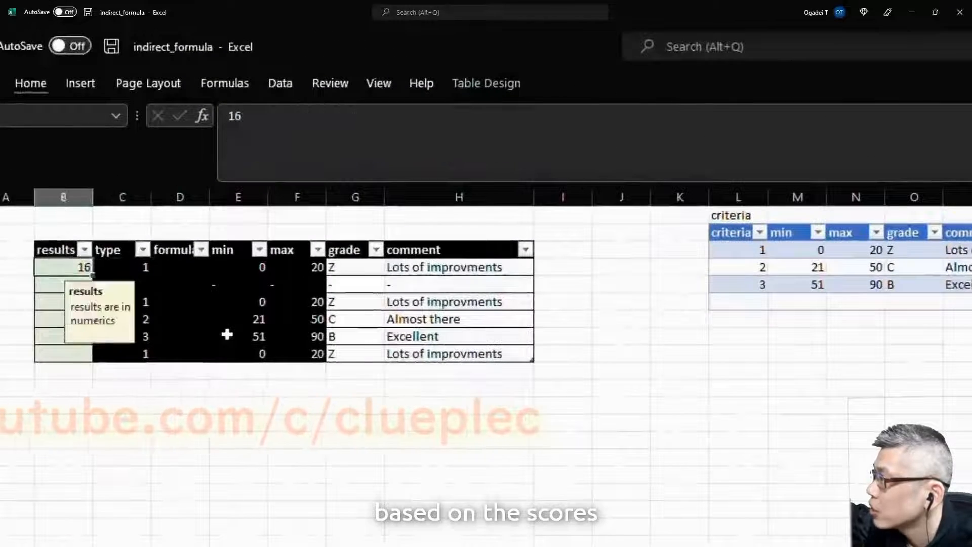
key("Right")
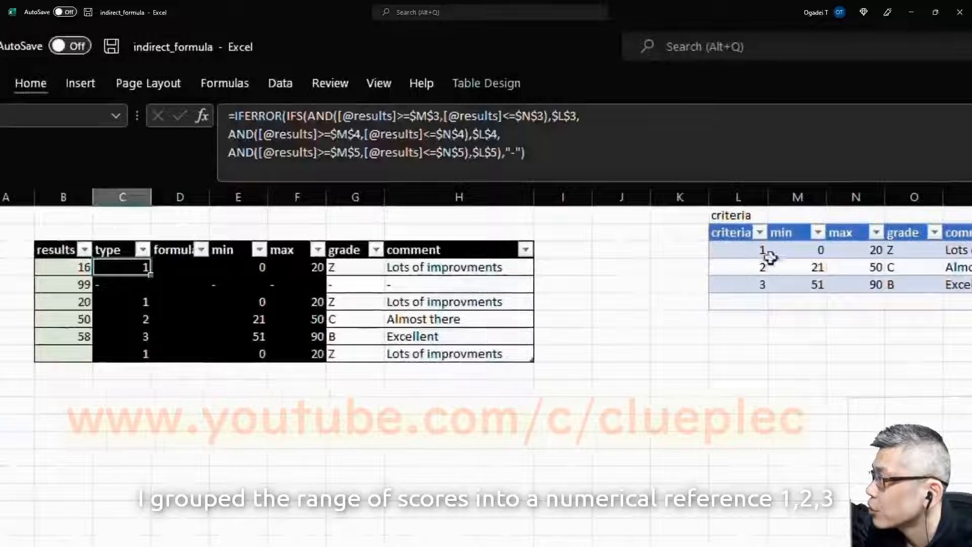
left_click(787, 251)
key("Left")
key("shift+Down")
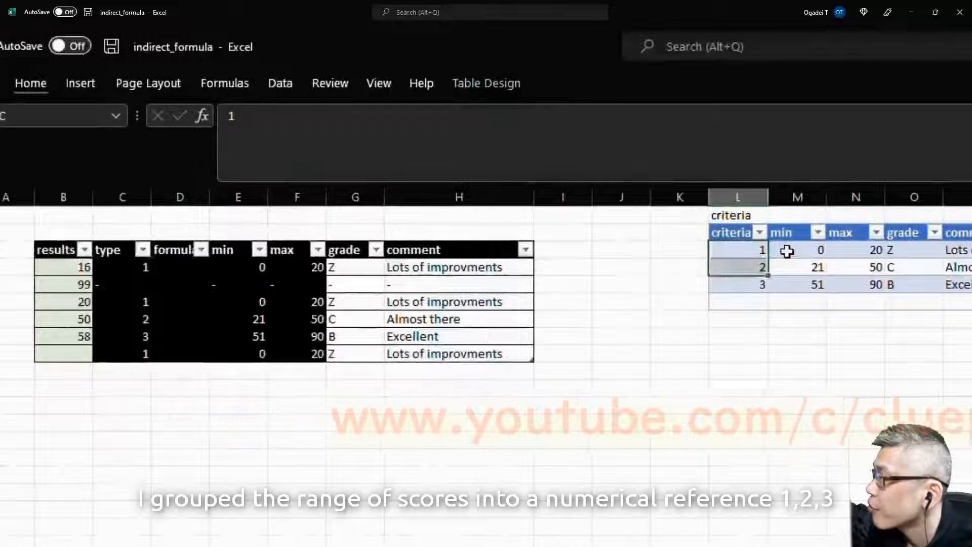
key("shift+Down")
key("shift+Down")
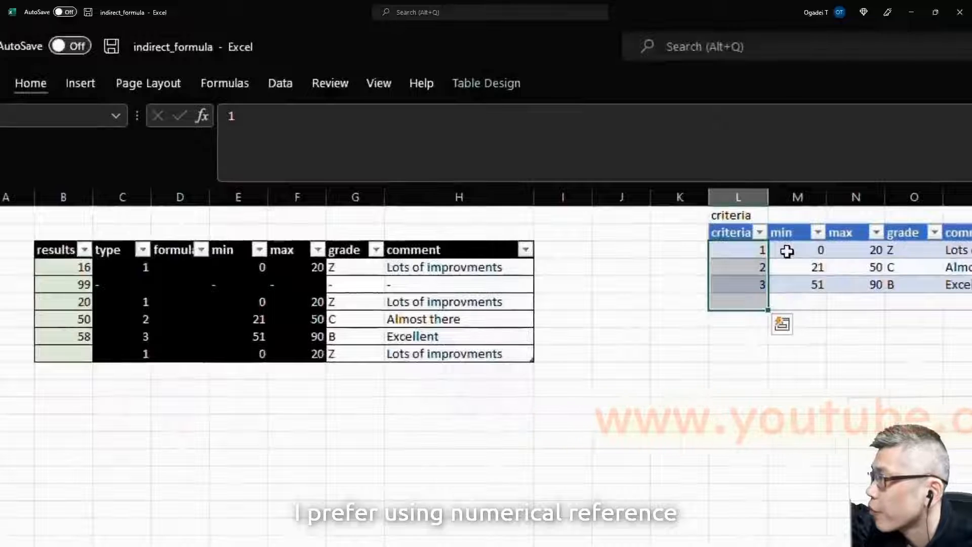
key("Left")
key("Left")
key("Left")
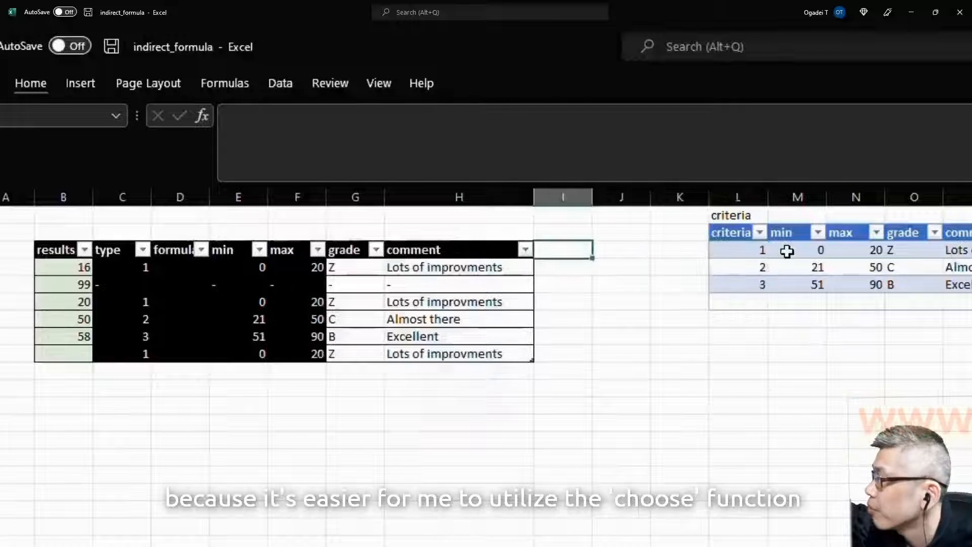
type("=choose(")
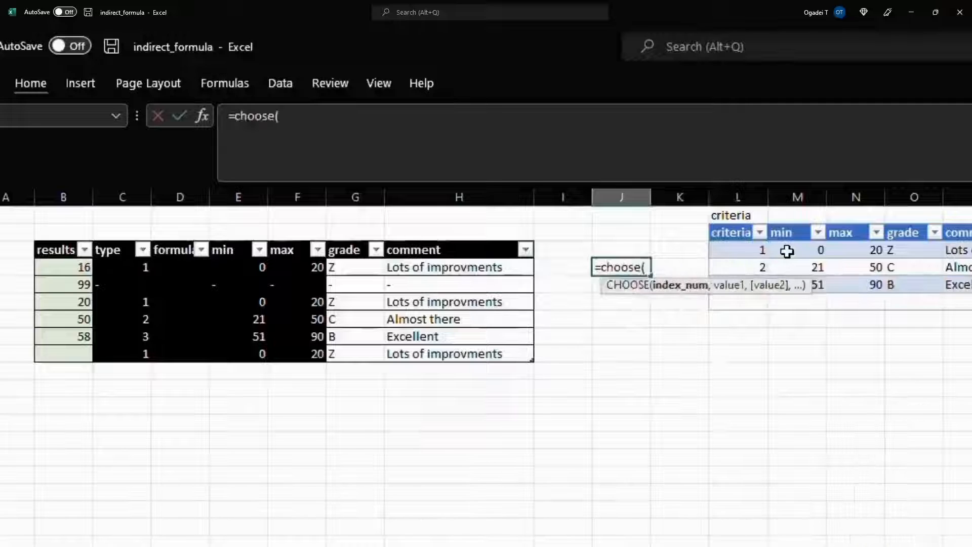
type(")")
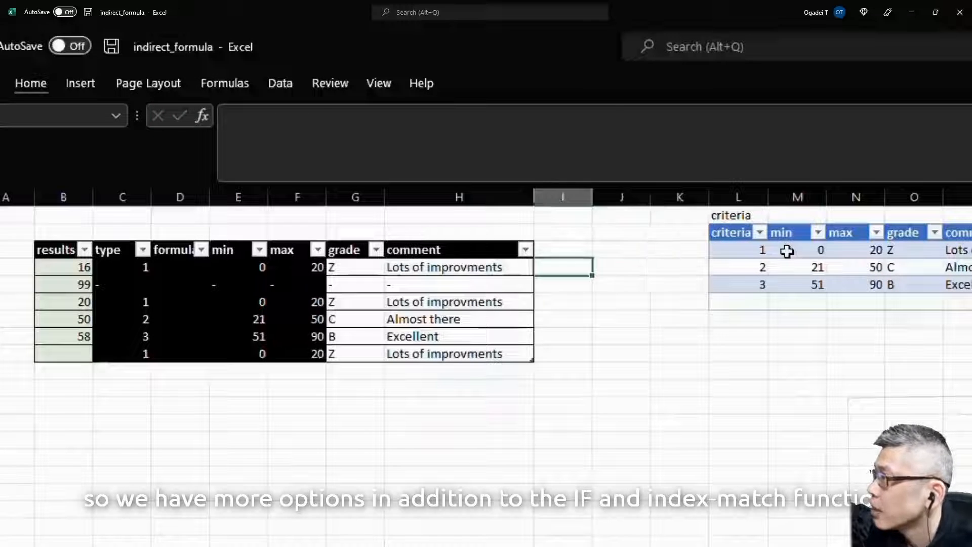
key("Left")
key("Left")
key("Left")
key("Left")
key("Left")
key("Left")
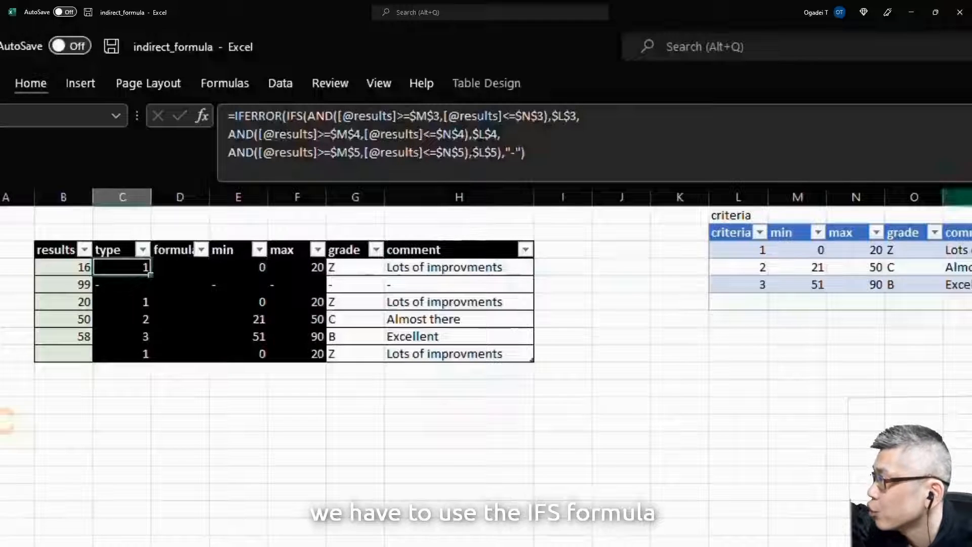
left_click(594, 157)
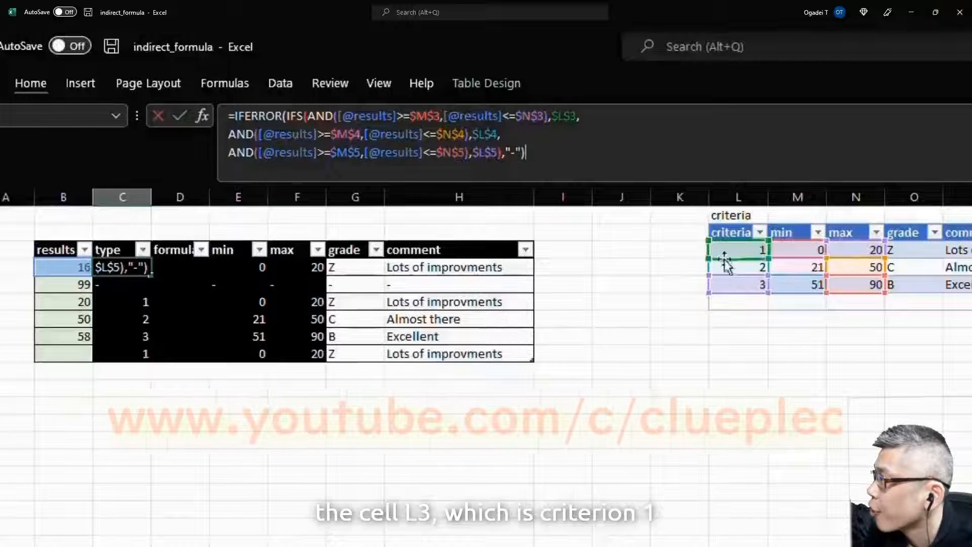
key("Escape")
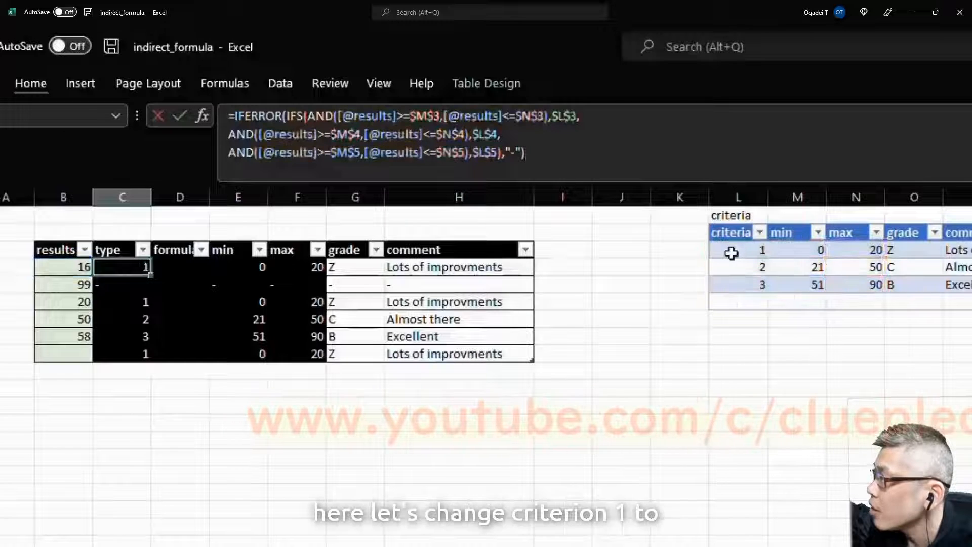
left_click(794, 267)
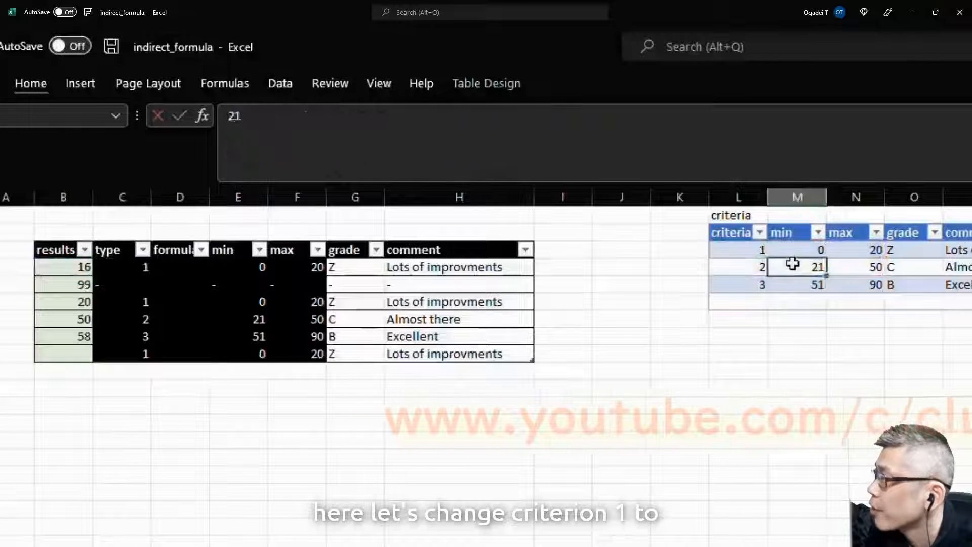
key("Up")
key("Left")
type("11")
key("Return")
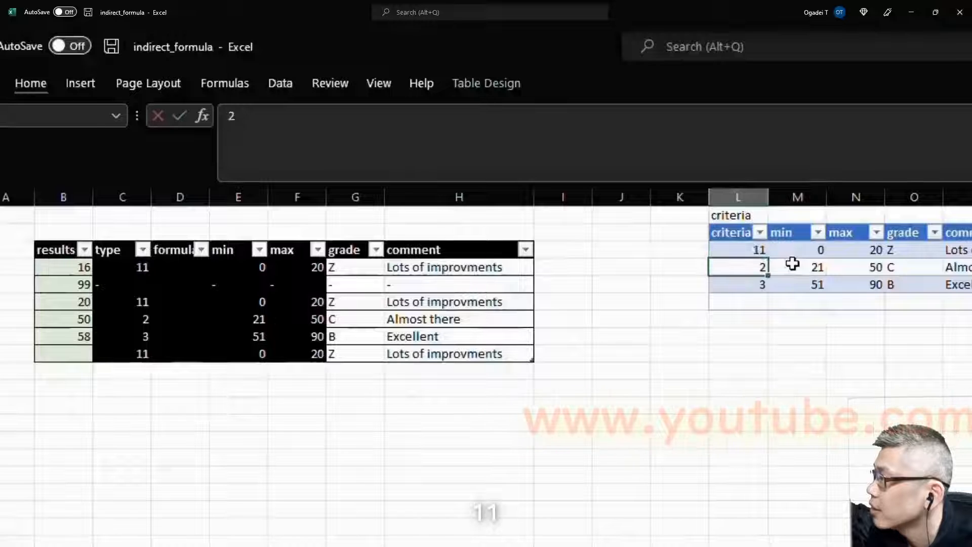
left_click(141, 267)
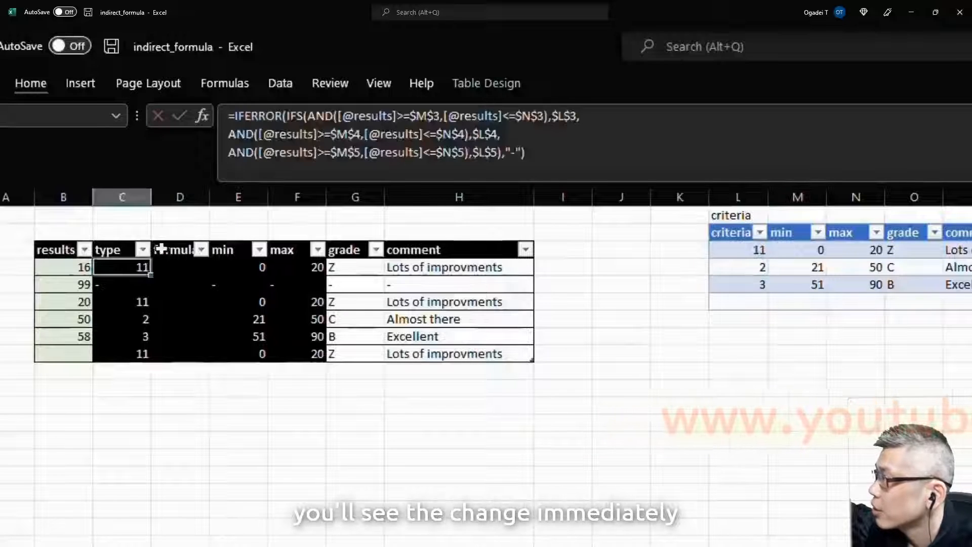
left_click(545, 116)
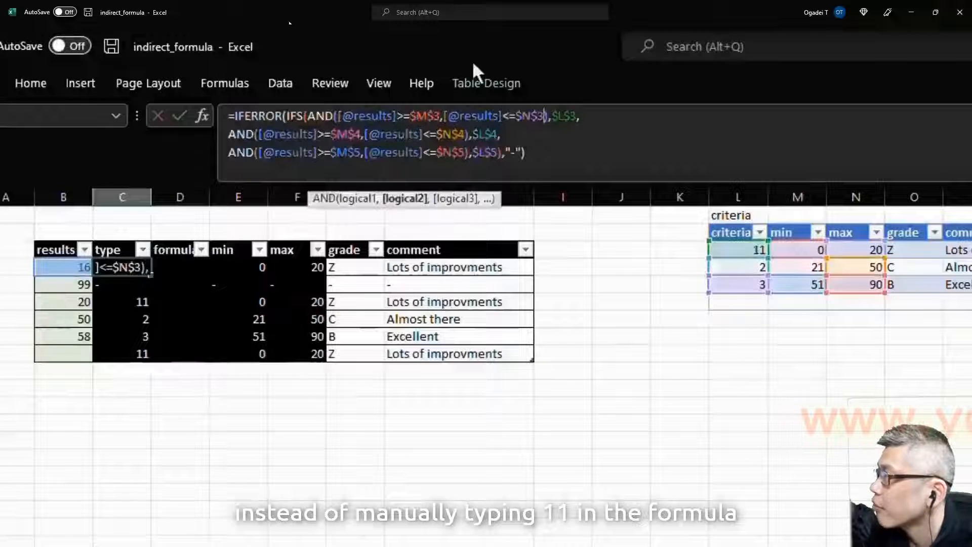
key("BackSpace")
key("BackSpace")
key("BackSpace")
key("BackSpace")
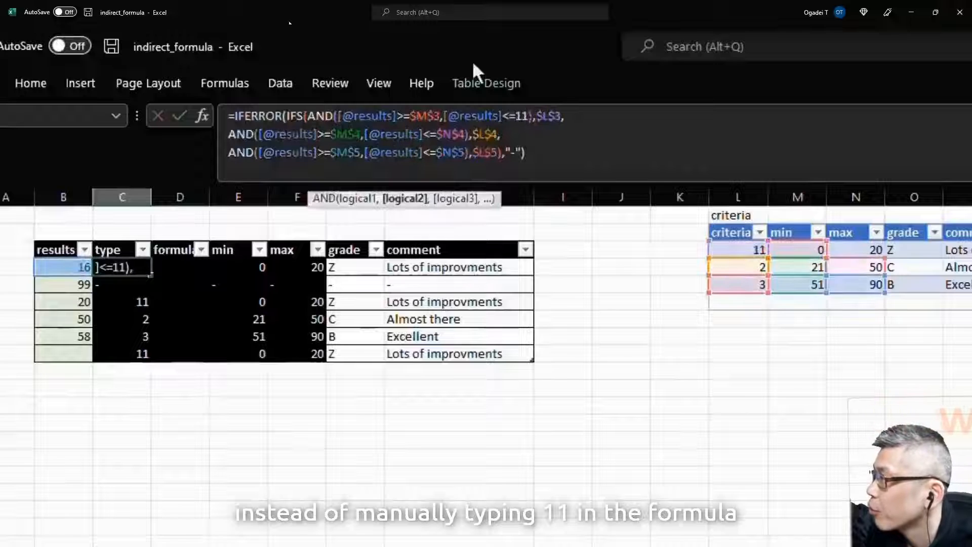
key("Escape")
key("Right")
key("Right")
key("Right")
key("Right")
key("Right")
key("Right")
key("Right")
key("Right")
key("Right")
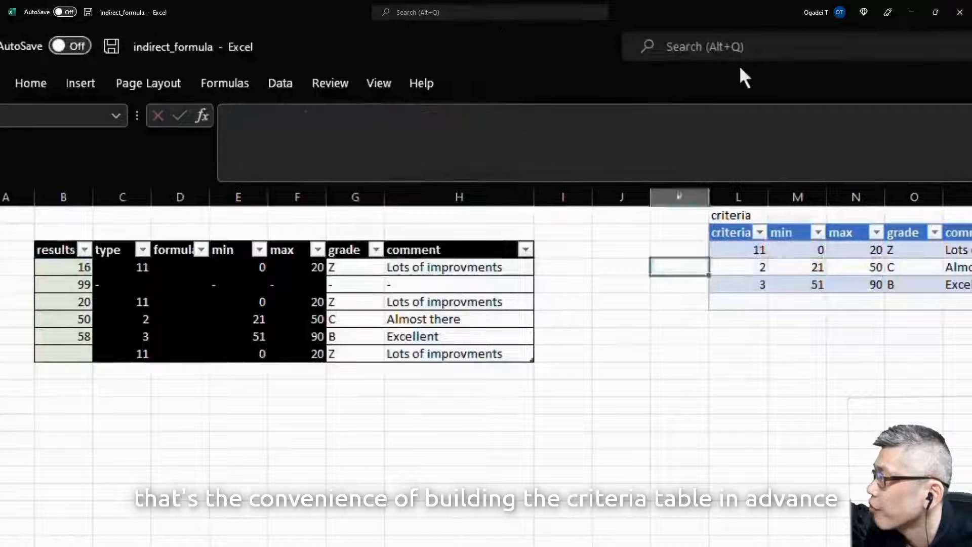
key("Left")
key("Left")
key("Left")
key("Left")
key("Left")
key("Left")
key("Left")
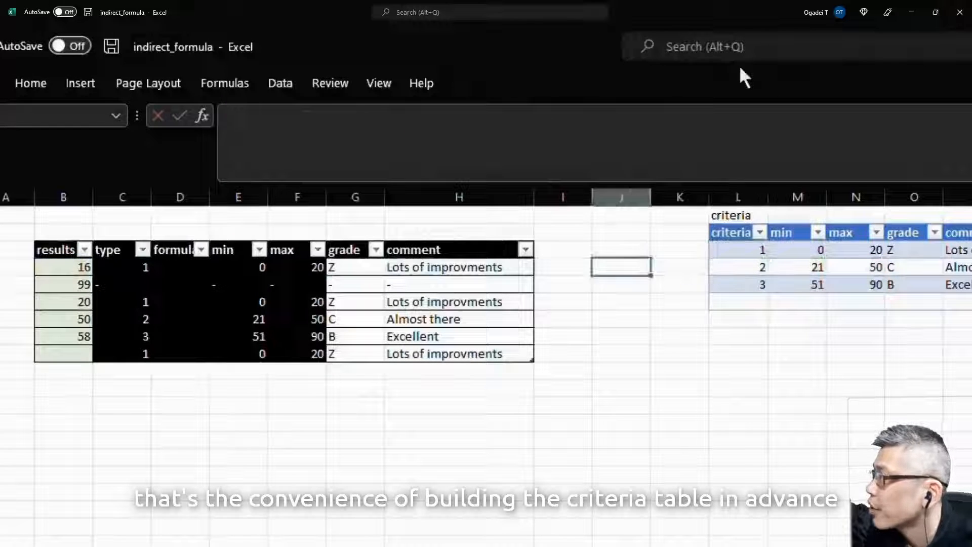
key("Left")
key("Left")
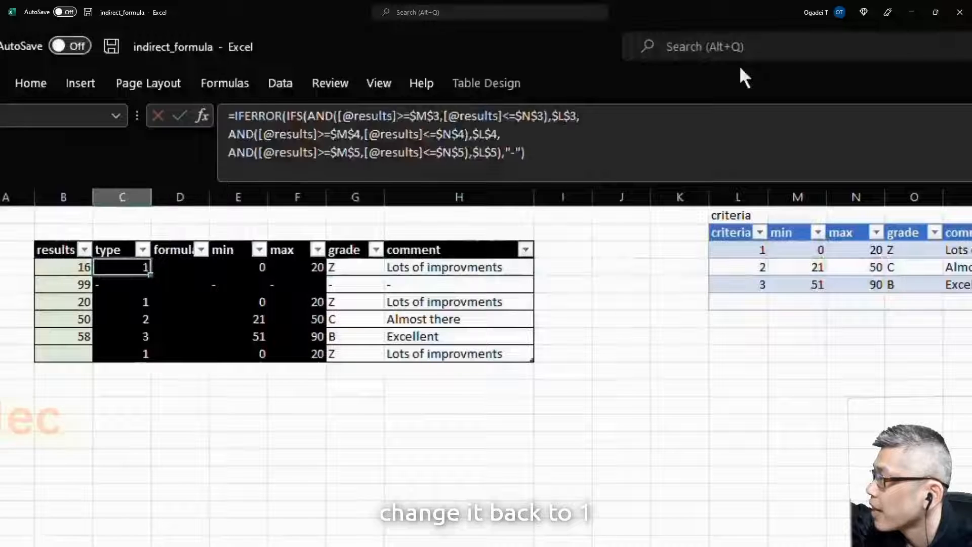
left_click(260, 153)
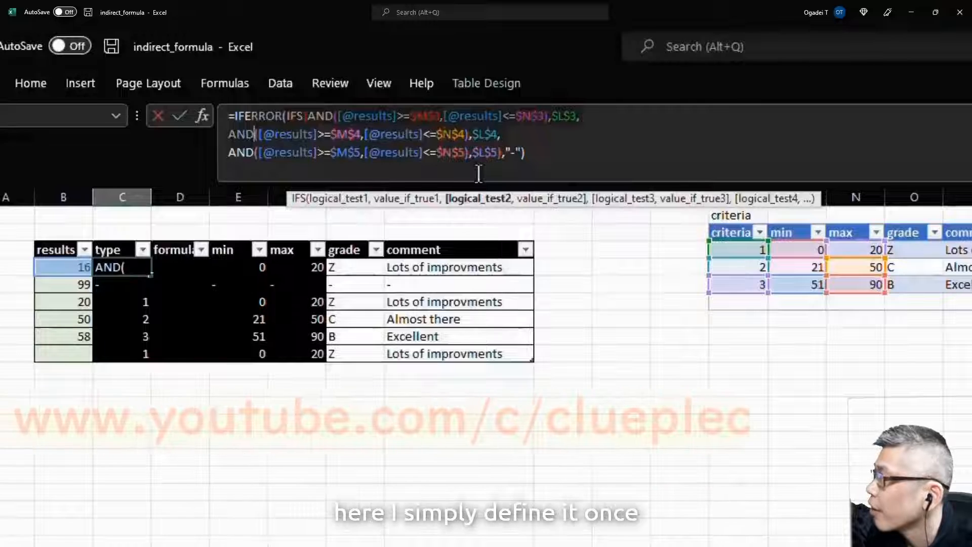
key("ctrl+Return")
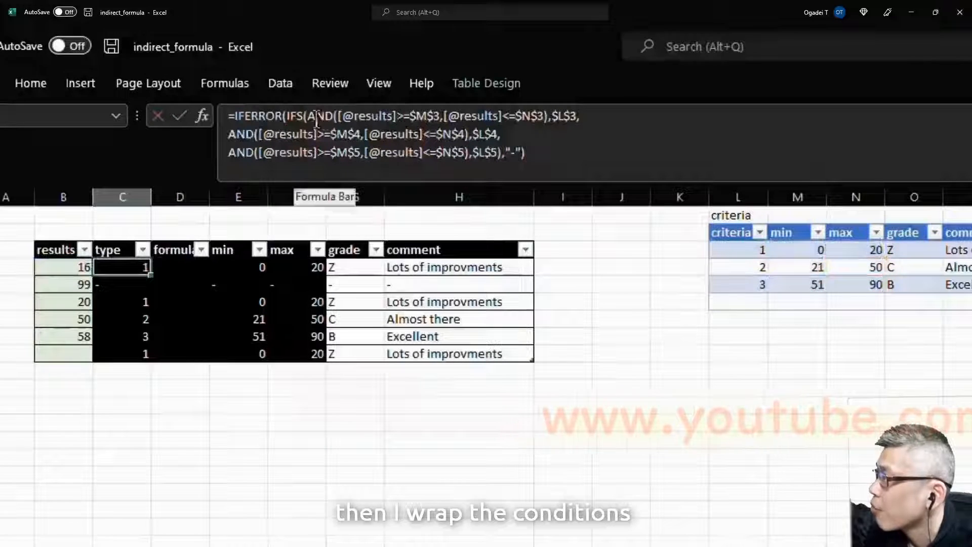
left_click(278, 122)
left_click_drag(500, 154, 282, 116)
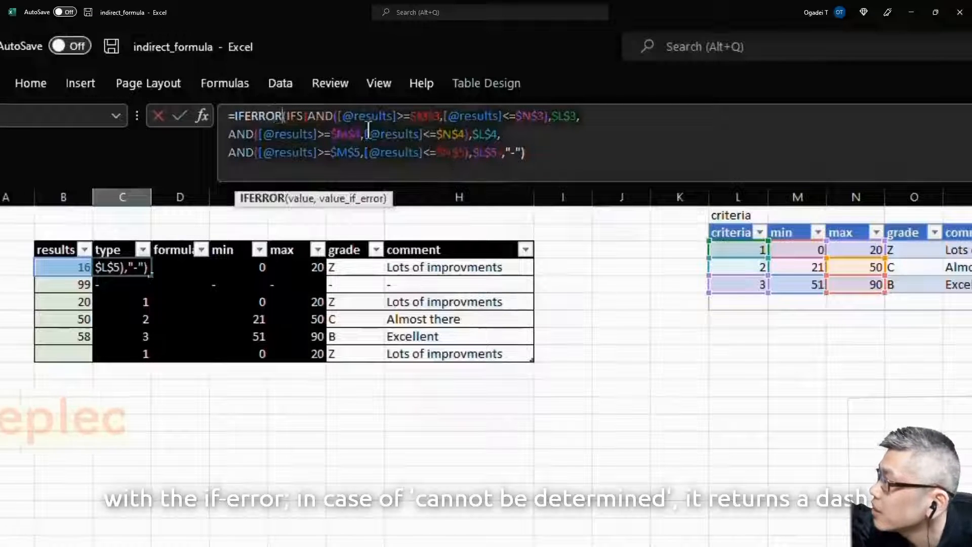
left_click(512, 155)
key("BackSpace")
key("BackSpace")
key("BackSpace")
key("Return")
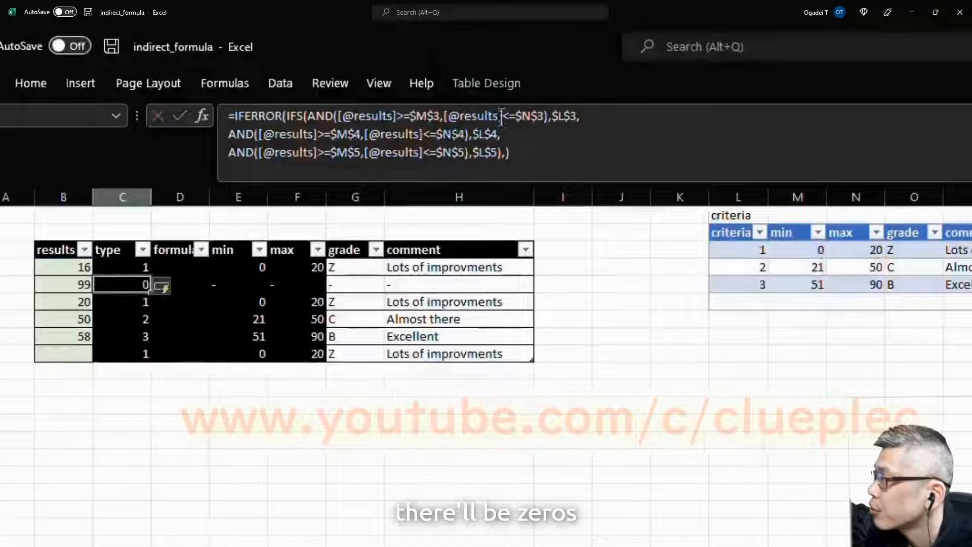
left_click(536, 160)
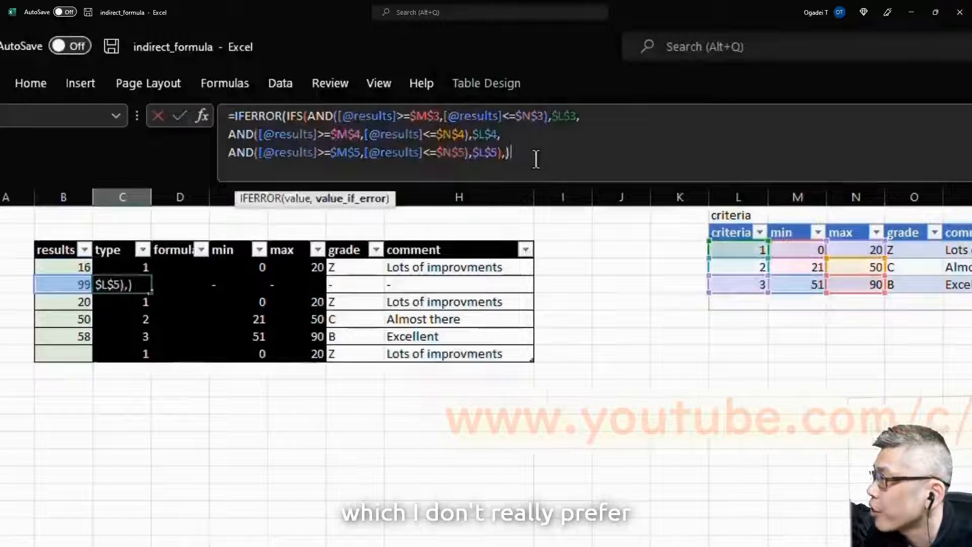
type("\"-\"")
key("shift+Return")
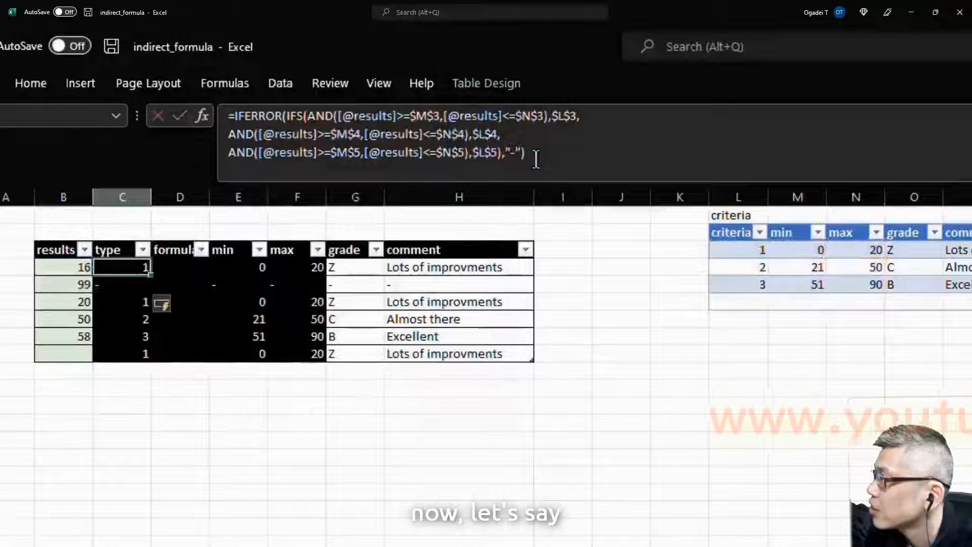
key("Right")
key("Right")
key("Left")
key("Left")
key("Left")
key("Right")
key("Right")
key("Right")
key("Right")
key("Left")
key("Down")
key("Left")
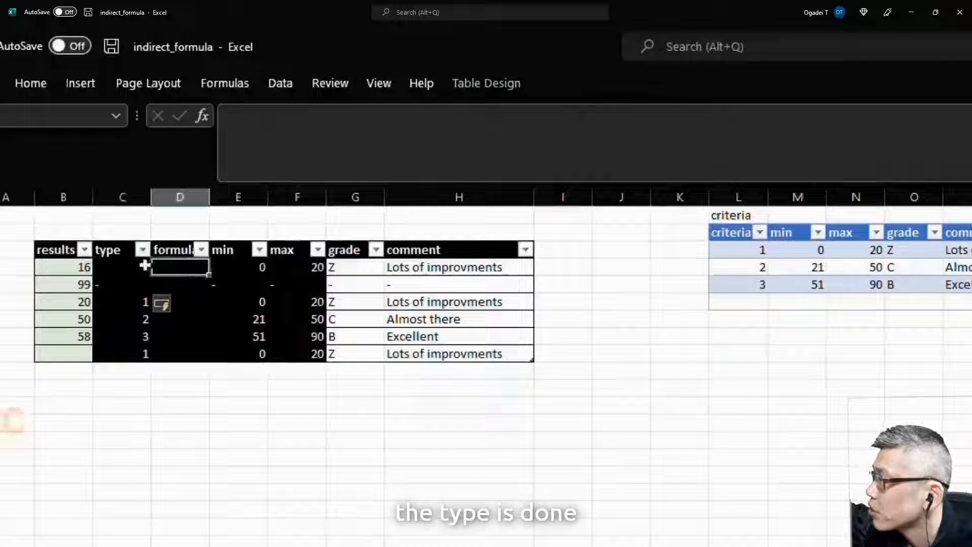
Step: Inspect the min column's IFERROR INDEX/MATCH lookup on criteria[min], leaving it unchanged
left_click(144, 265)
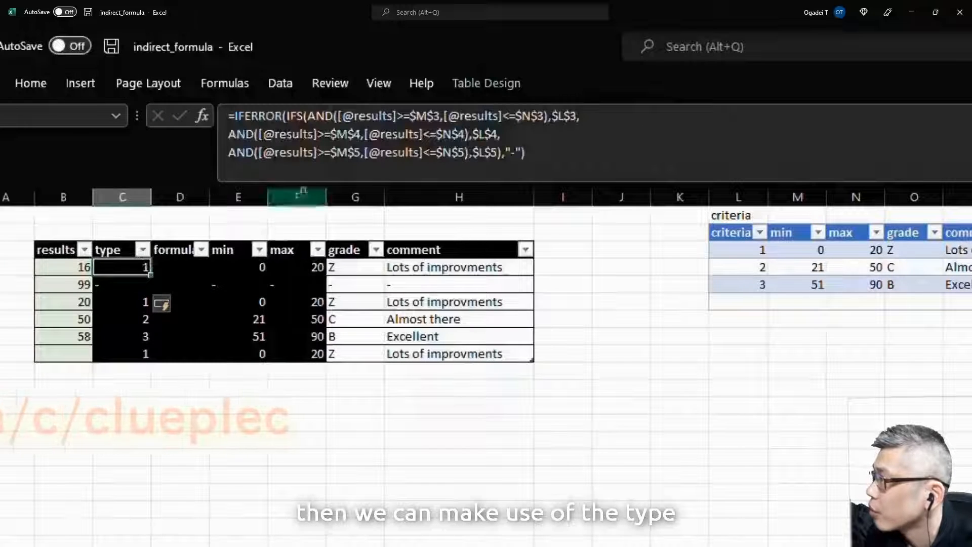
key("Right")
key("Right")
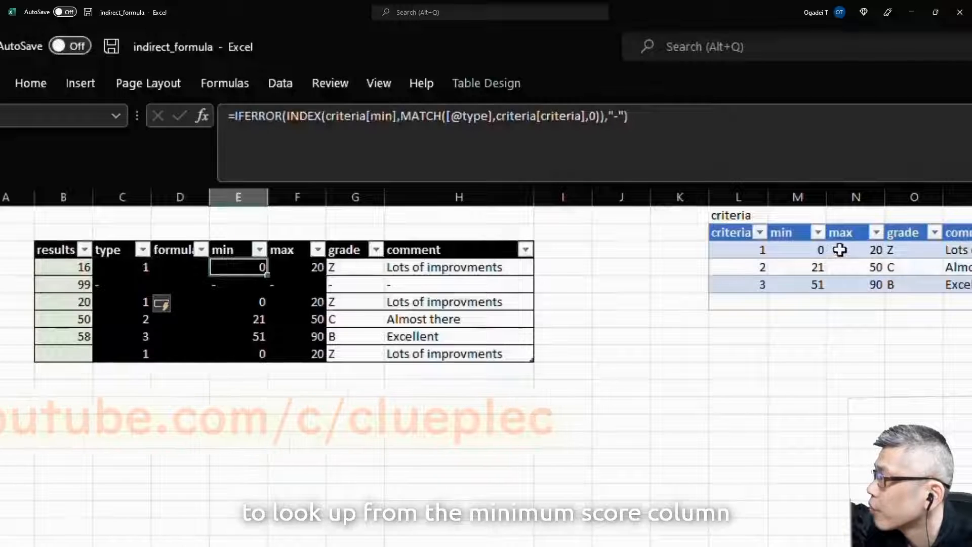
left_click(323, 116)
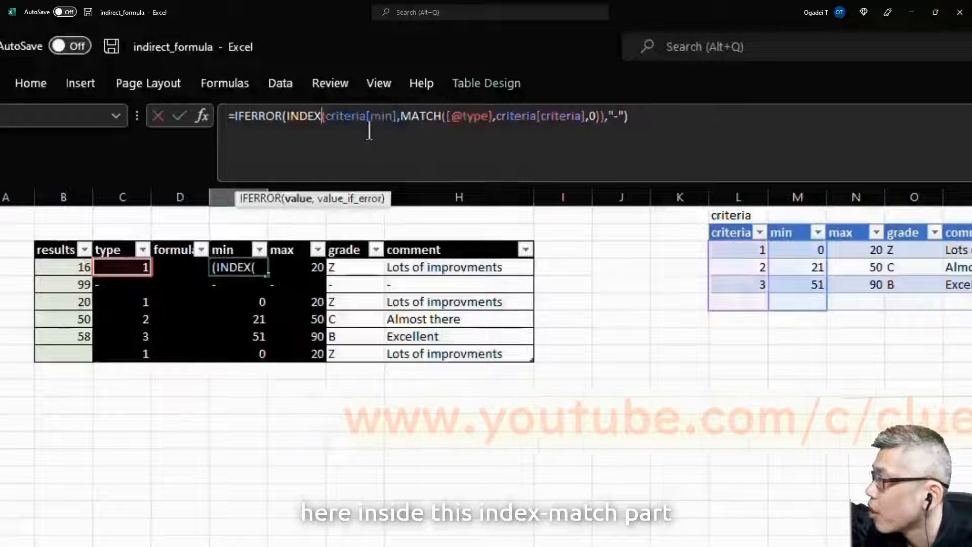
left_click(383, 118)
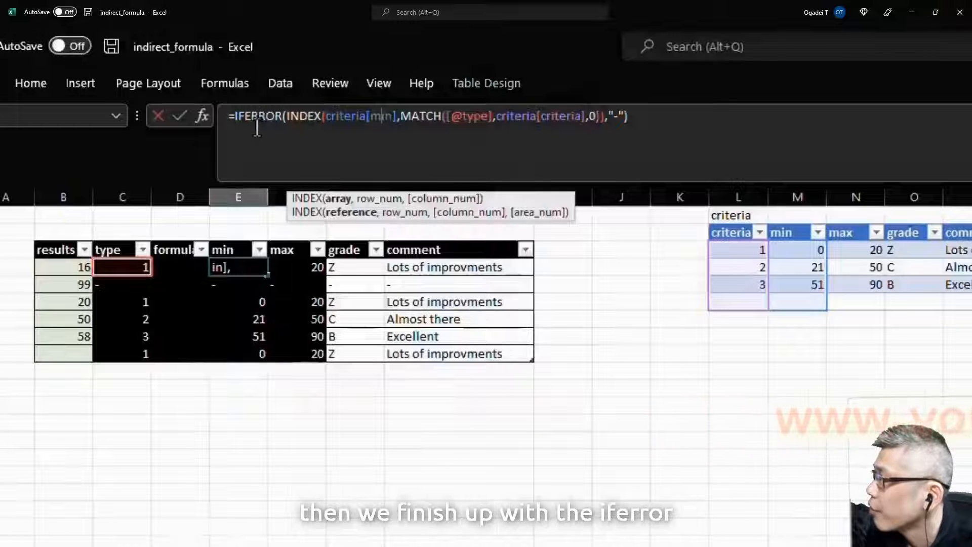
key("ctrl+Return")
key("Right")
key("Left")
Step: Select the max, grade and comment columns down the whole results table
key("Right")
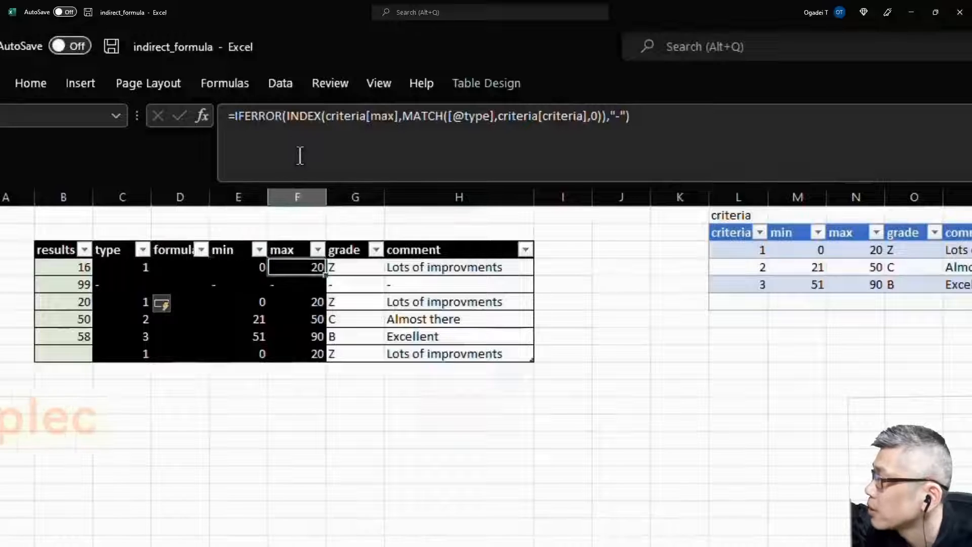
key("shift+Right")
key("shift+Right")
key("ctrl+shift+Down")
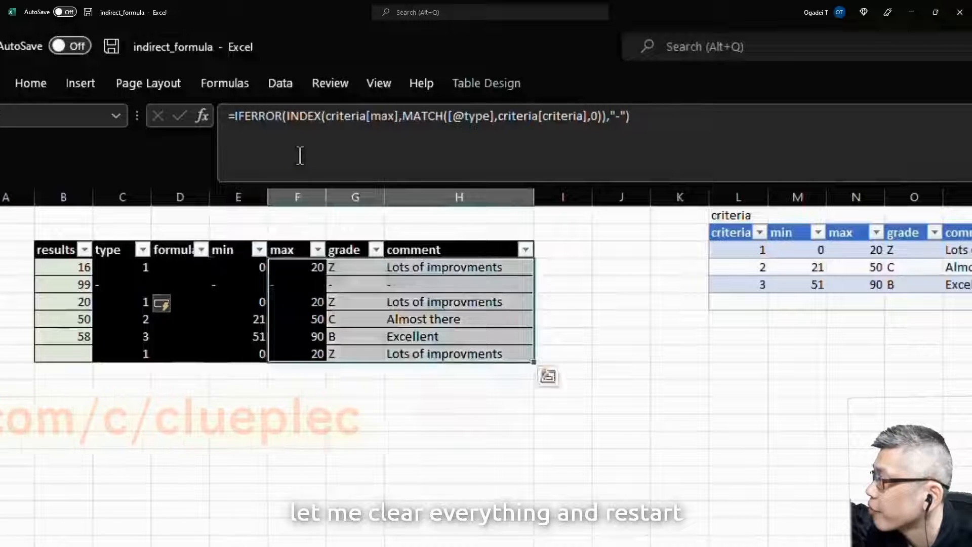
Step: Clear the selected columns and paste the min lookup formula into the first max cell
key("Delete")
key("Left")
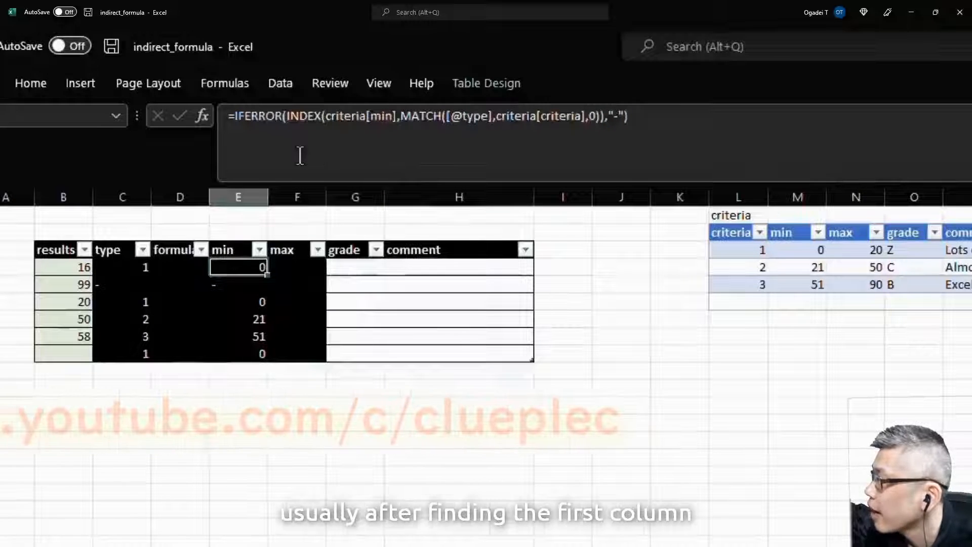
key("ctrl+c")
key("Right")
key("ctrl+v")
key("Escape")
Step: Change the pasted formula's criteria[min] to criteria[max], returning 20, 50 and 90
key("Left")
key("Right")
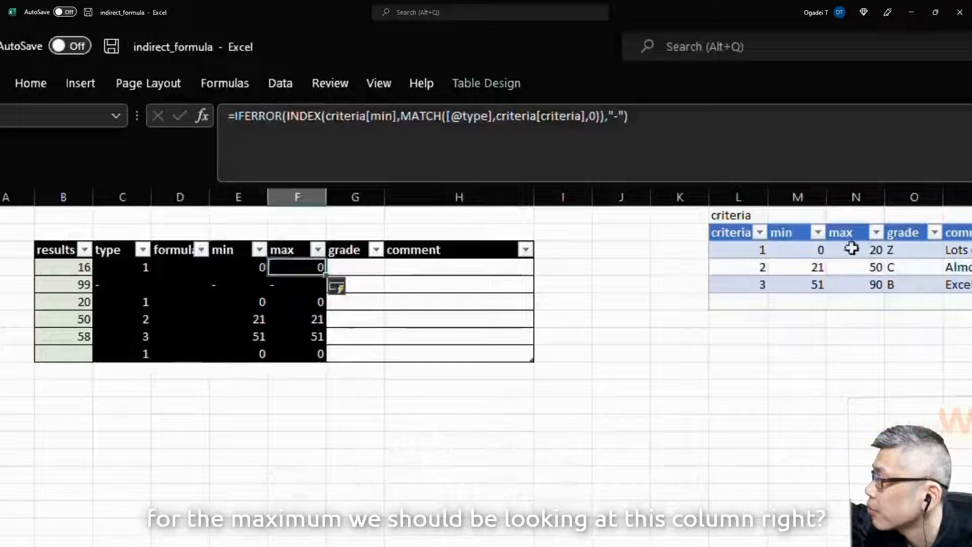
left_click(369, 121)
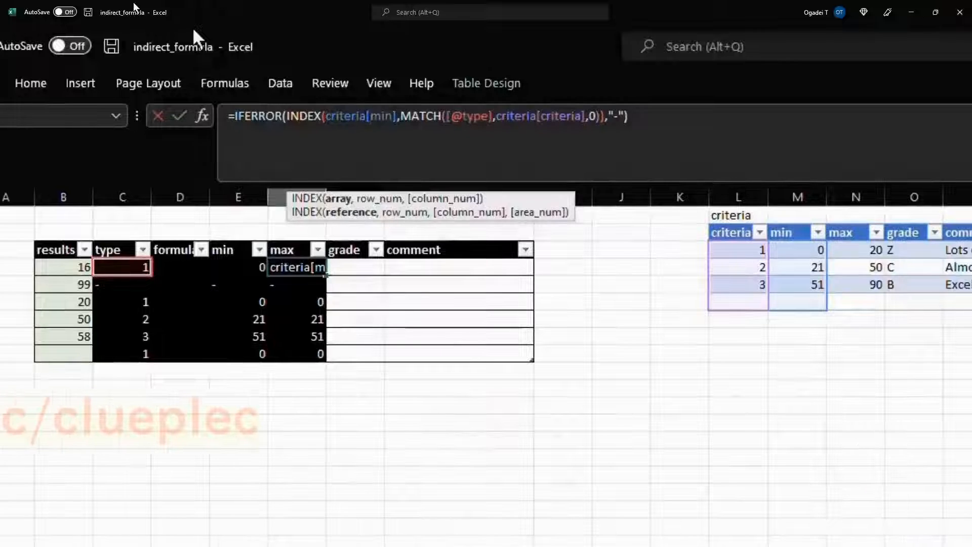
key("Right")
key("Right")
key("Right")
key("Right")
key("Right")
key("BackSpace")
key("BackSpace")
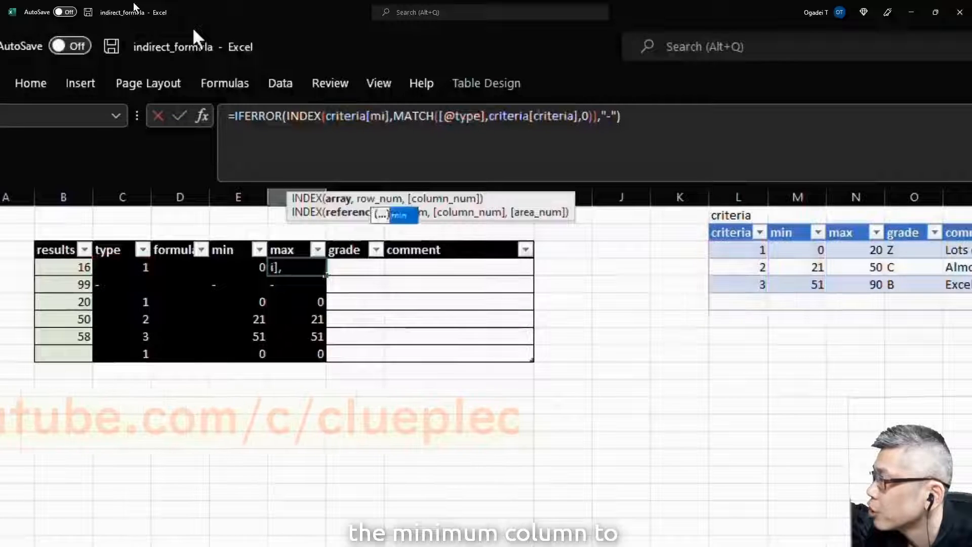
type("ax")
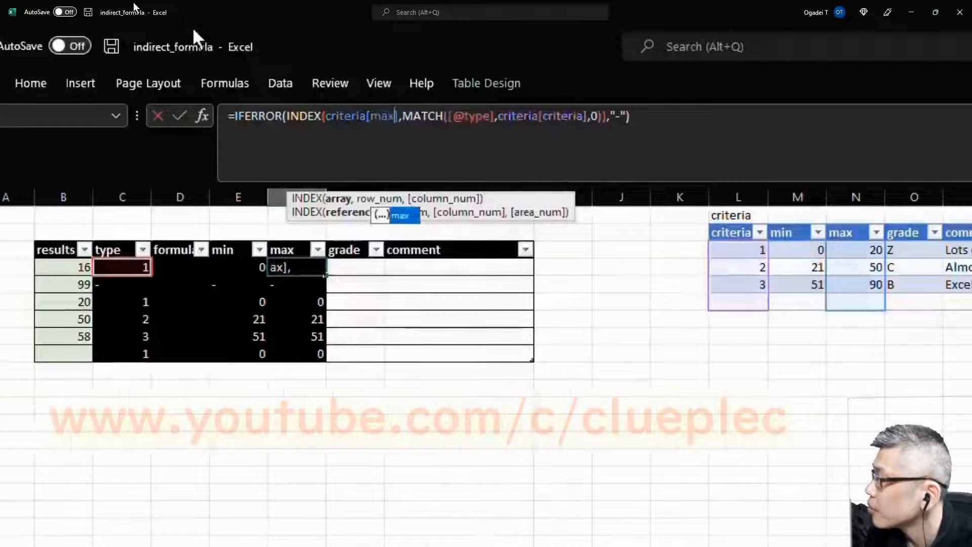
key("Right")
key("Right")
key("Right")
key("Right")
key("Right")
key("Right")
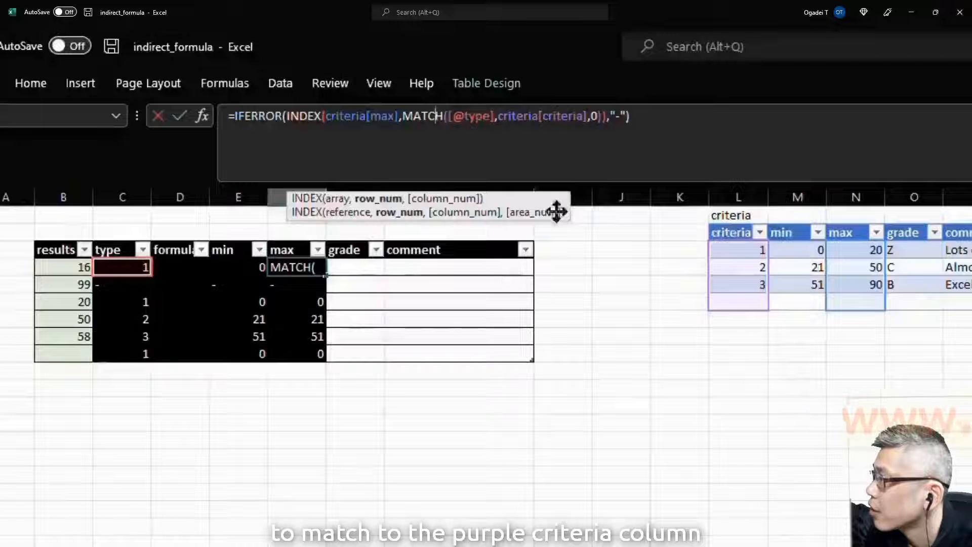
key("Return")
key("Up")
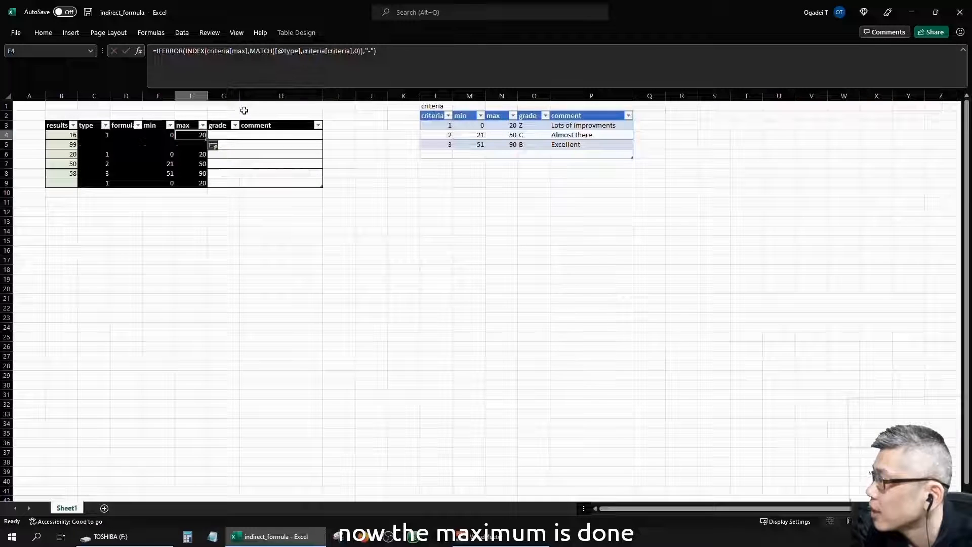
key("ctrl+c")
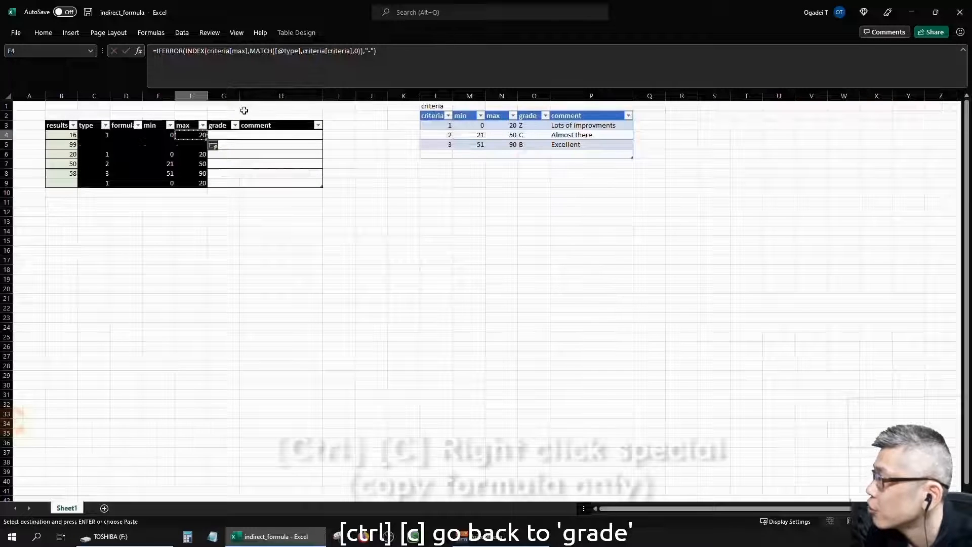
Step: Paste the max formula into the grade column and change criteria[max] to criteria[grade]
right_click(226, 137)
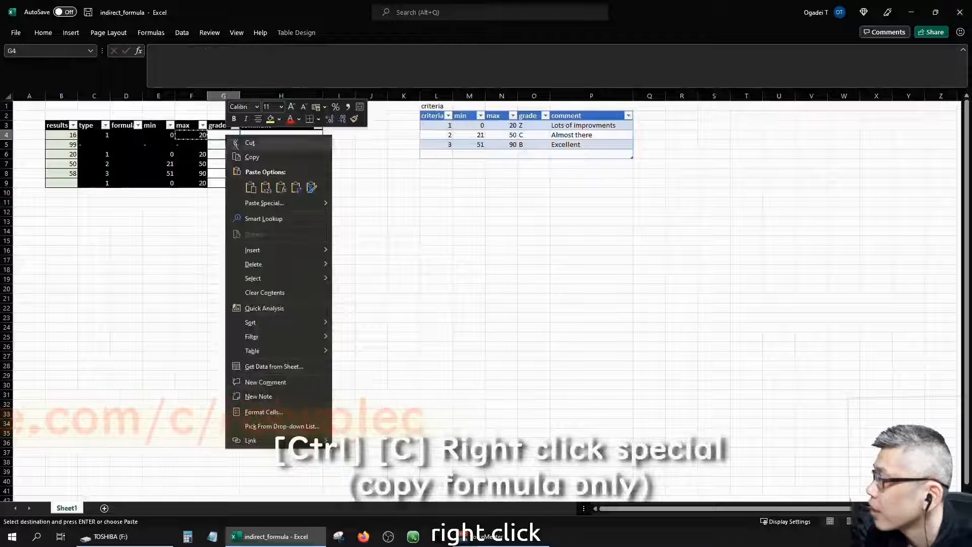
left_click(281, 187)
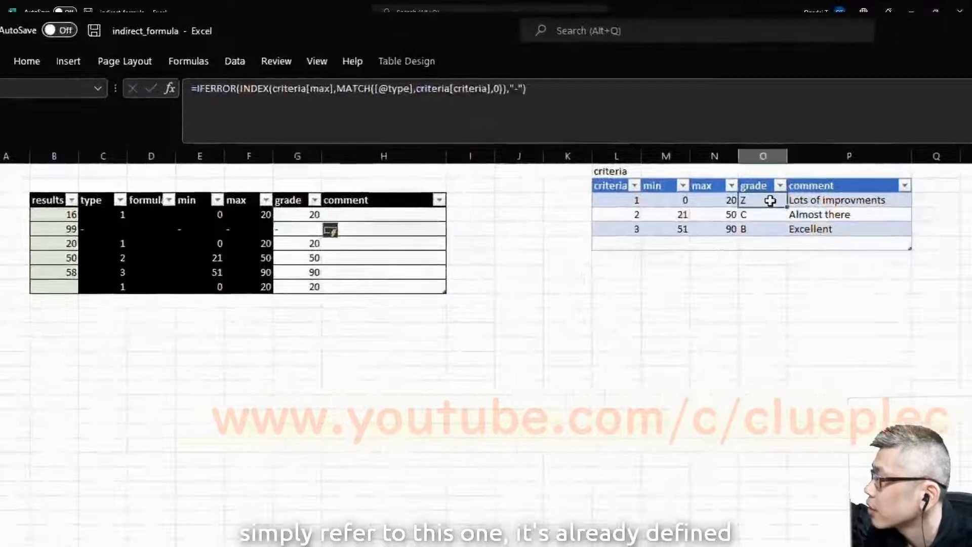
left_click(718, 201)
key("Left")
key("Left")
key("Left")
key("Left")
key("Left")
key("Left")
key("Left")
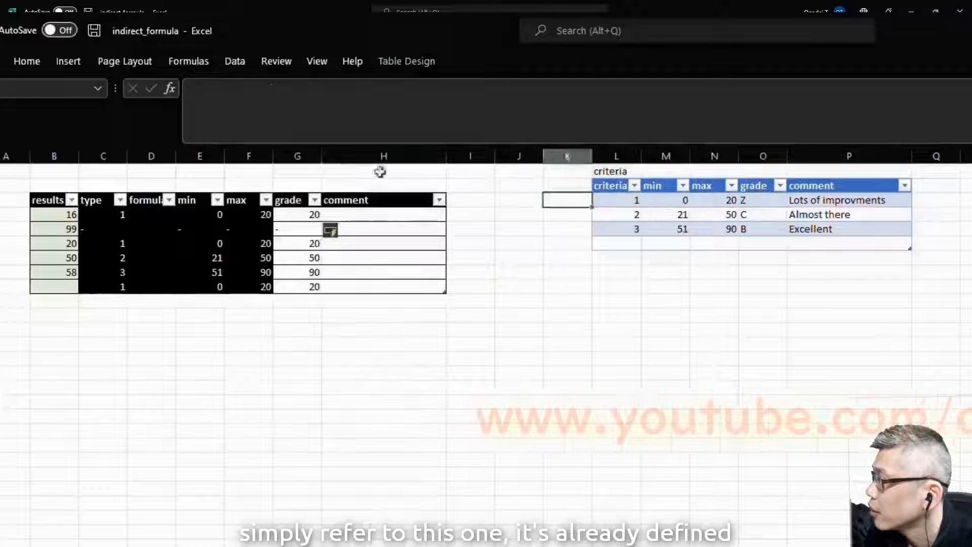
left_click(308, 87)
key("BackSpace")
key("BackSpace")
key("BackSpace")
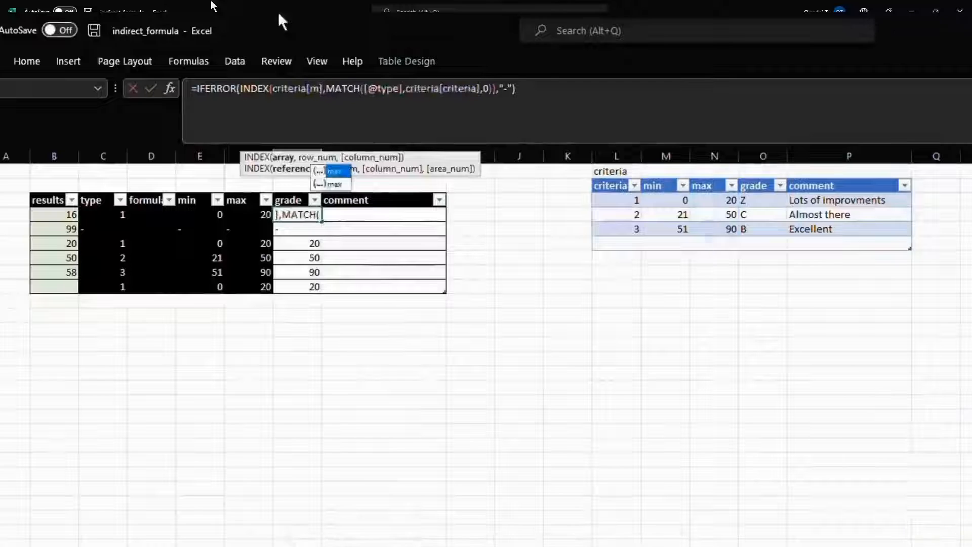
type("grade")
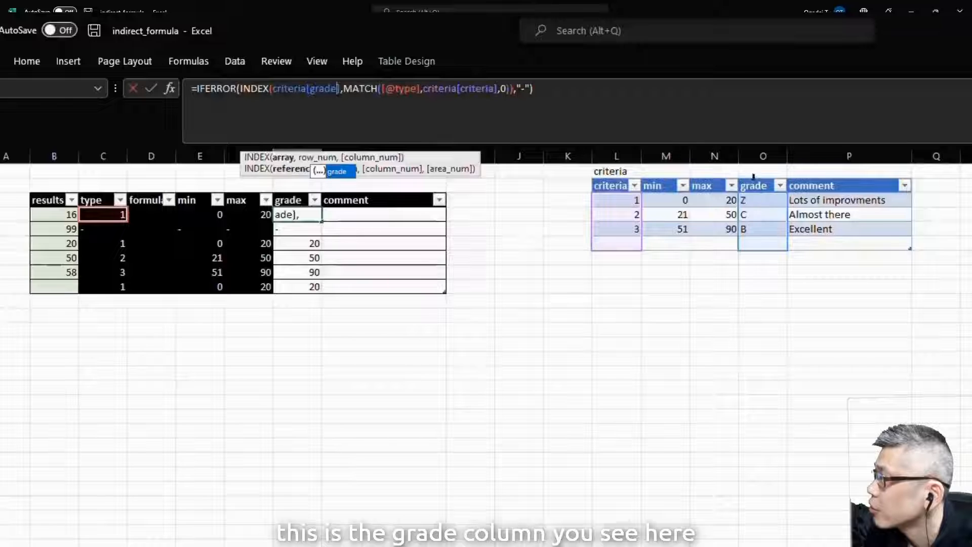
key("Return")
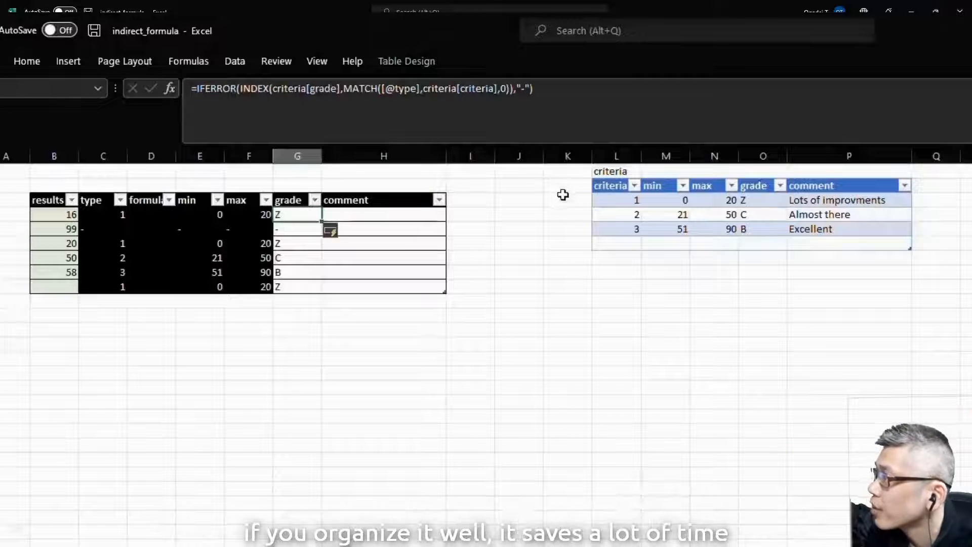
Step: Replace Z with D in the first criteria grade cell so linked results show D
key("Right")
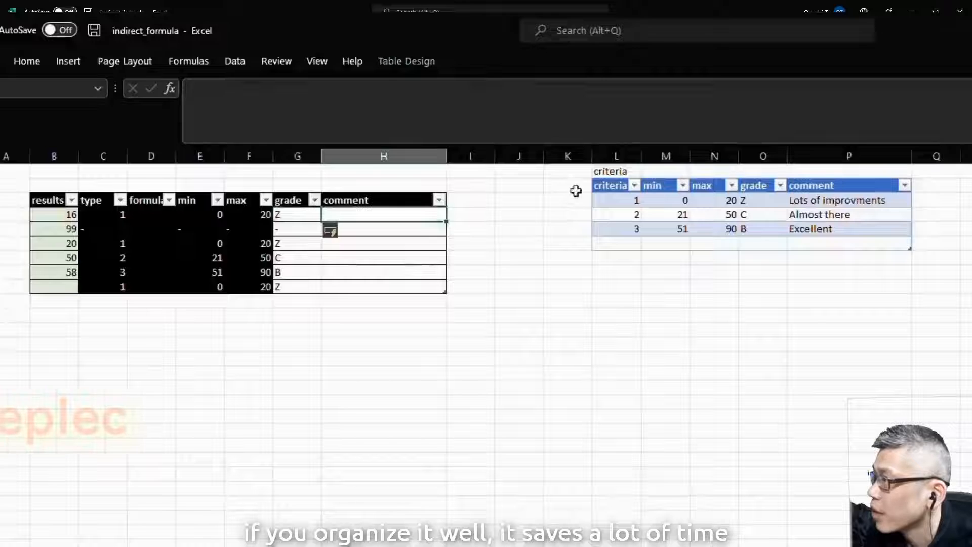
key("Left")
left_click(765, 200)
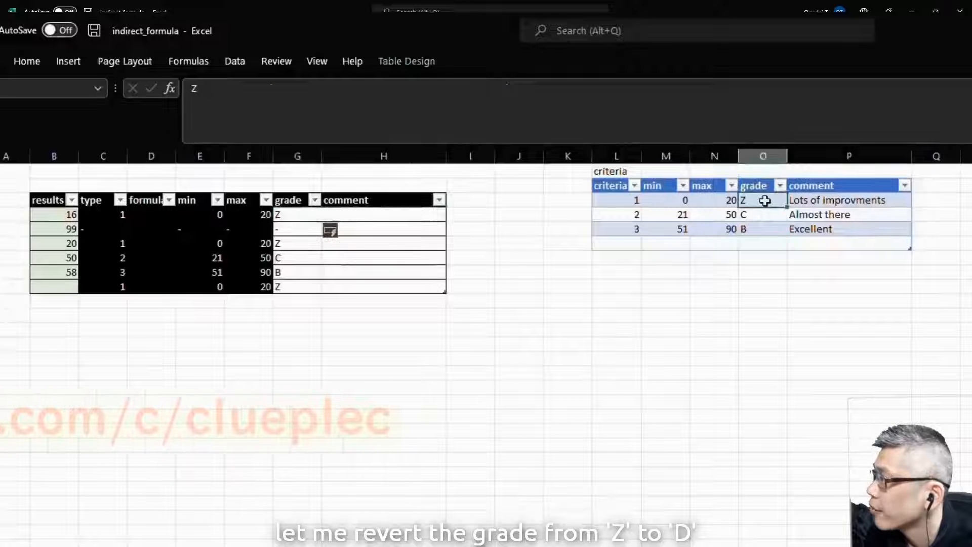
type("D")
key("Return")
key("Up")
key("Left")
key("Left")
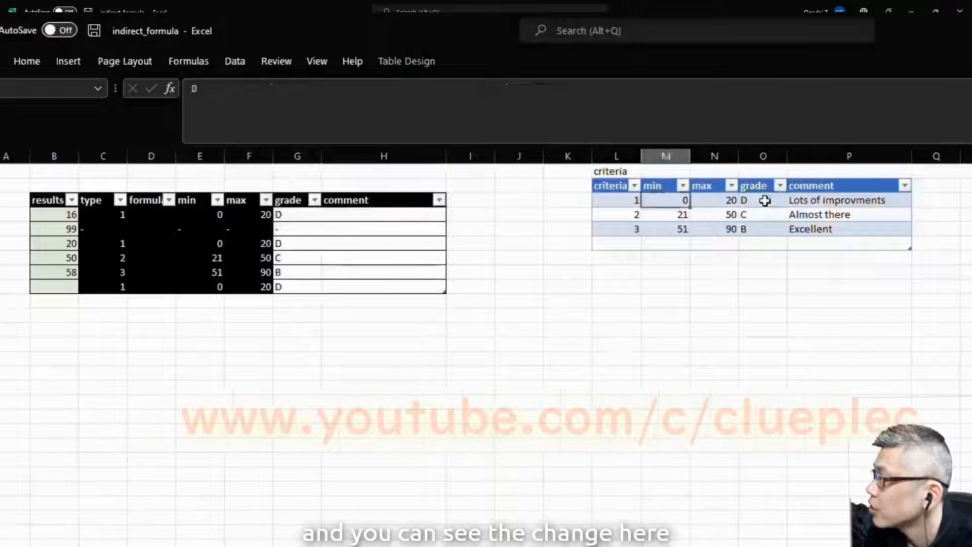
left_click(319, 217)
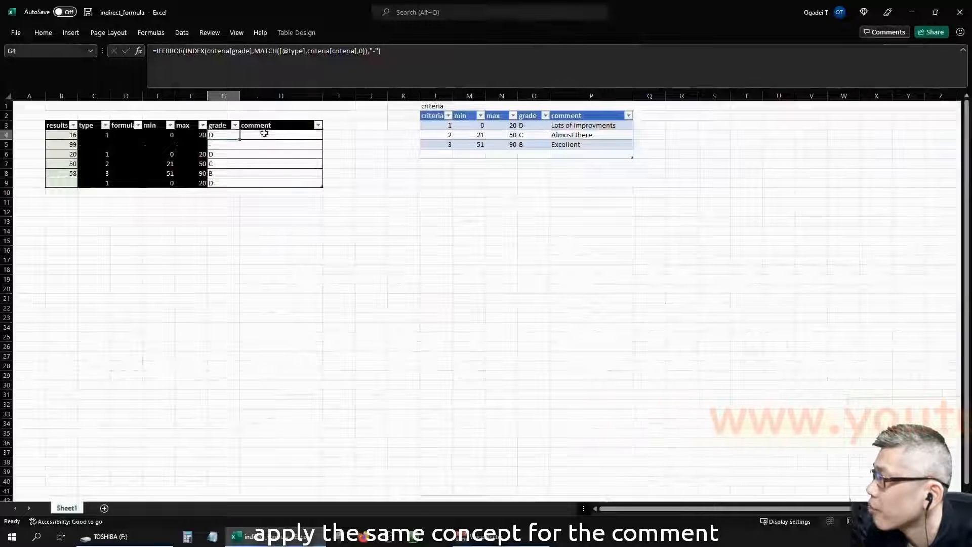
Step: Paste the grade formula into the comment column and make it return criteria[comment]
key("ctrl+c")
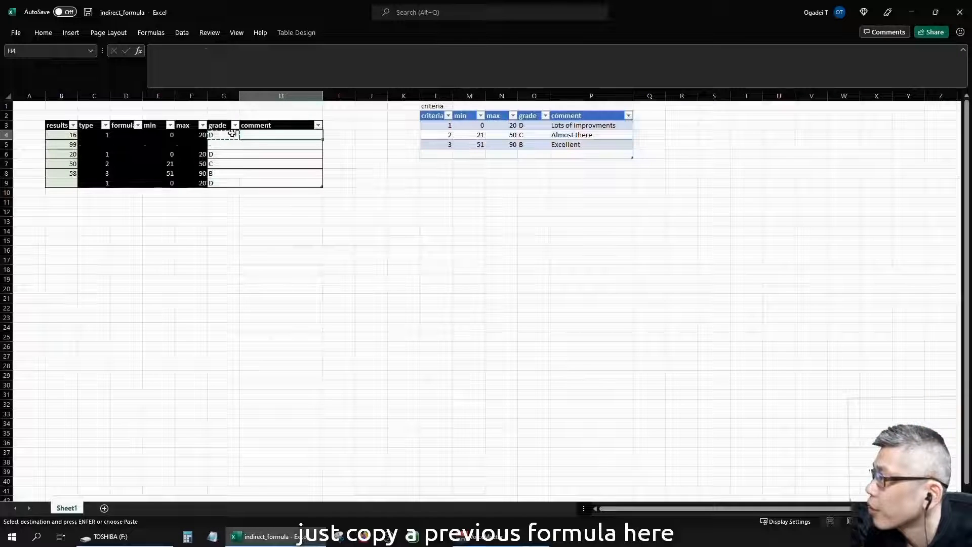
right_click(253, 136)
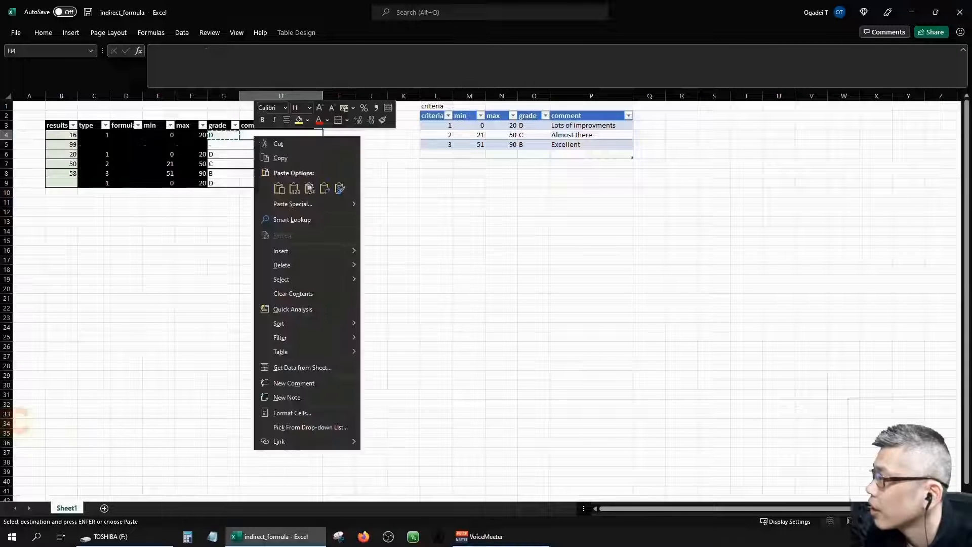
left_click(308, 189)
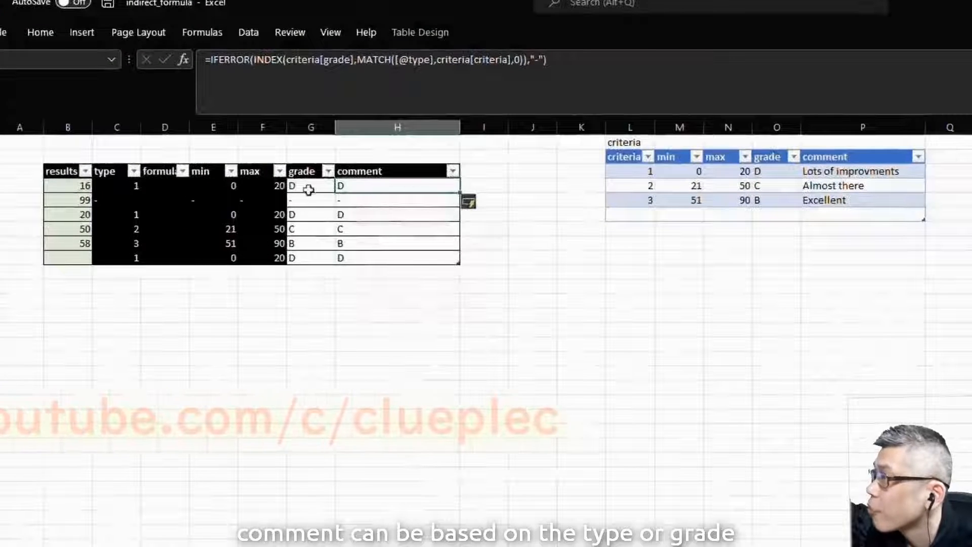
left_click(324, 60)
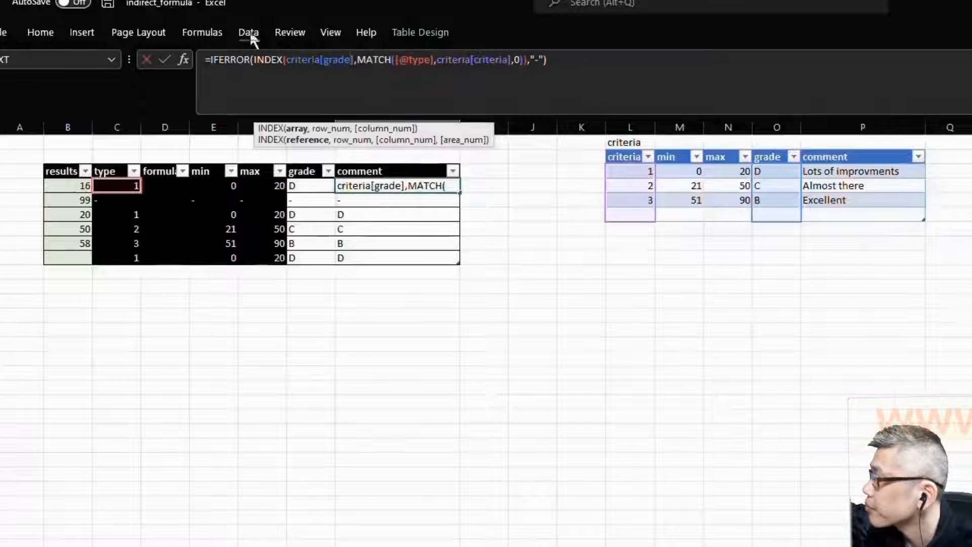
key("BackSpace")
key("BackSpace")
type("comment")
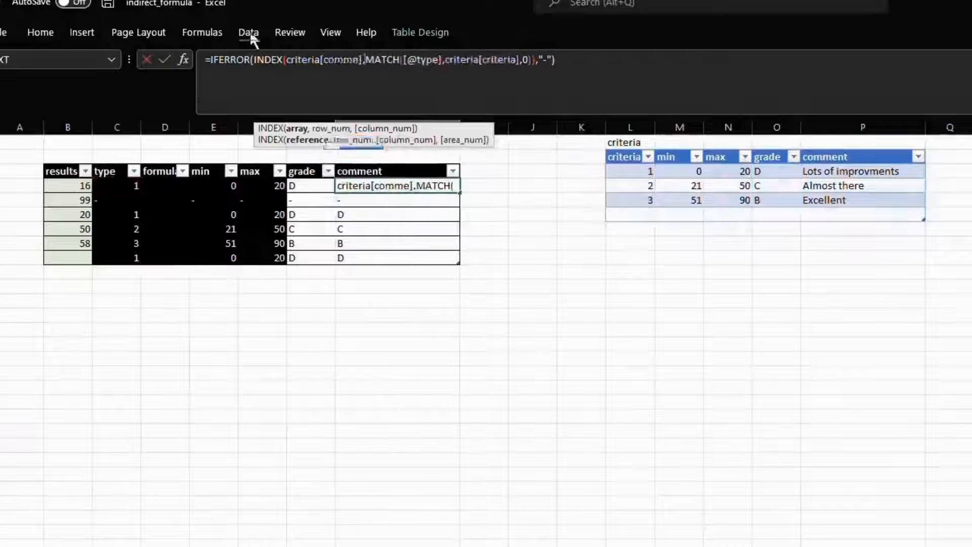
left_click(437, 89)
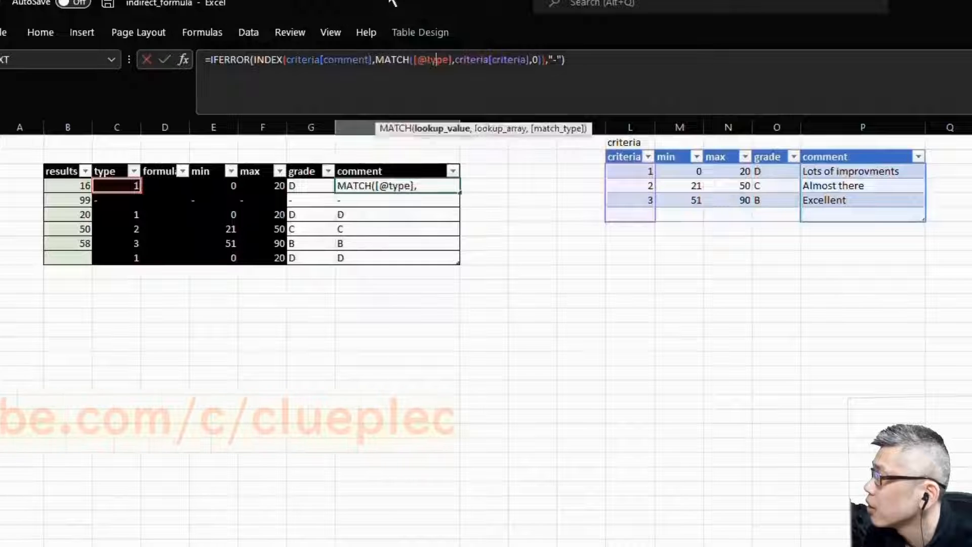
key("Delete")
key("Delete")
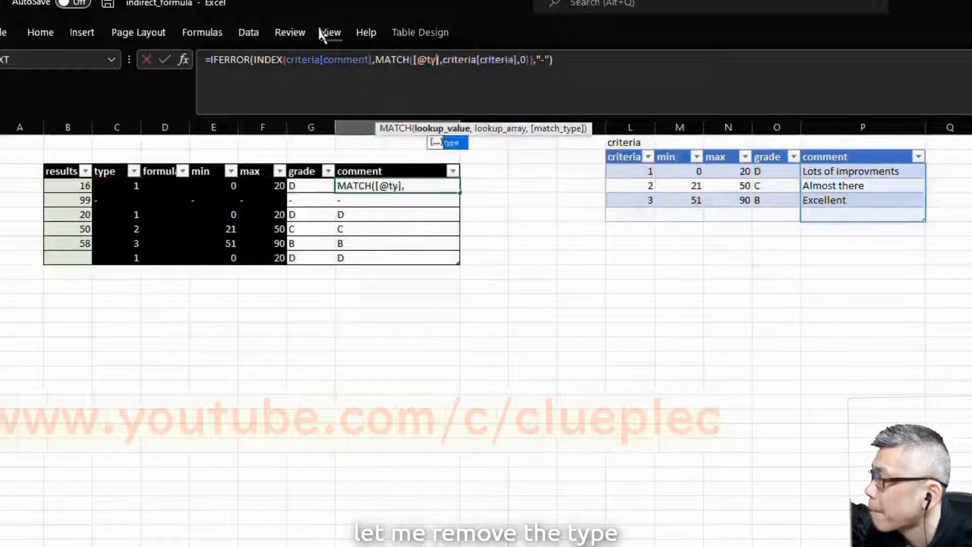
key("BackSpace")
key("BackSpace")
key("BackSpace")
key("BackSpace")
key("Delete")
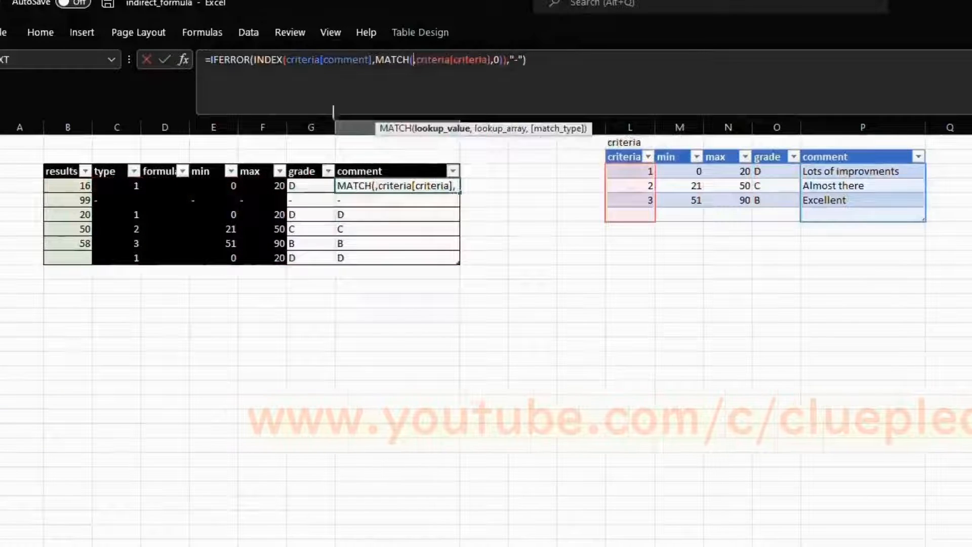
left_click(248, 159)
key("Right")
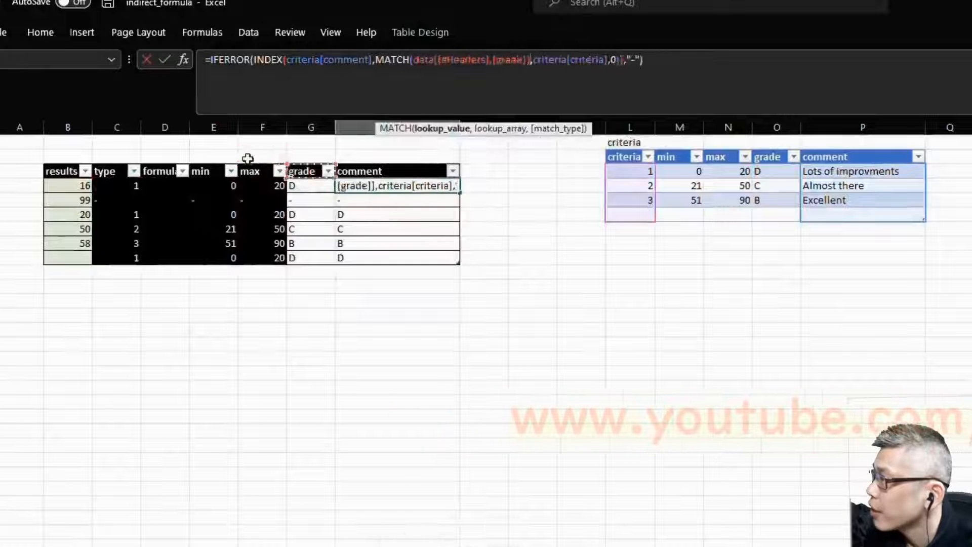
key("Down")
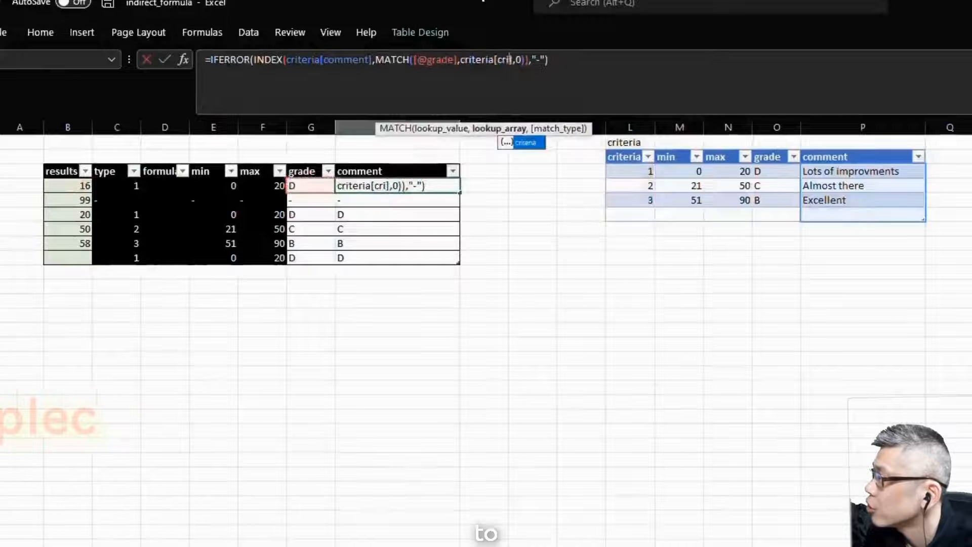
key("BackSpace")
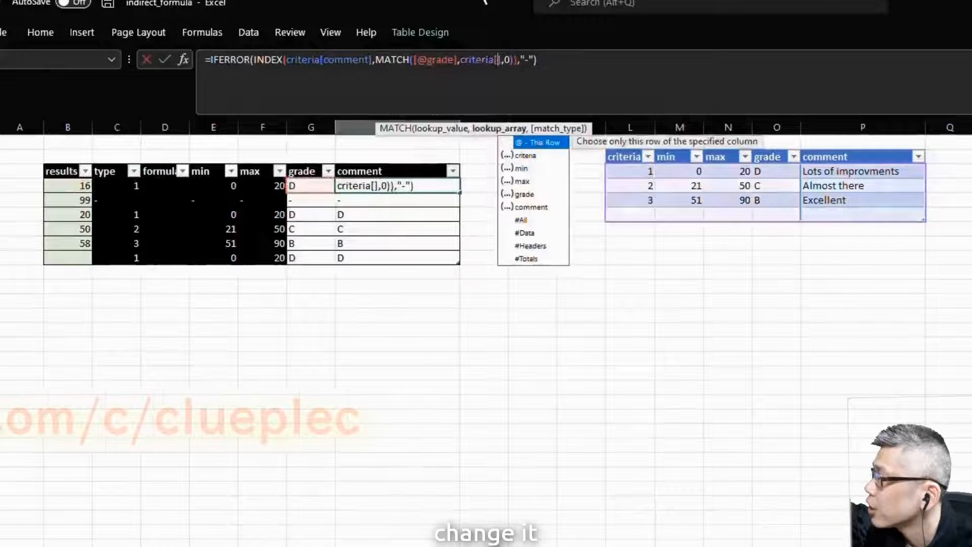
type("grade")
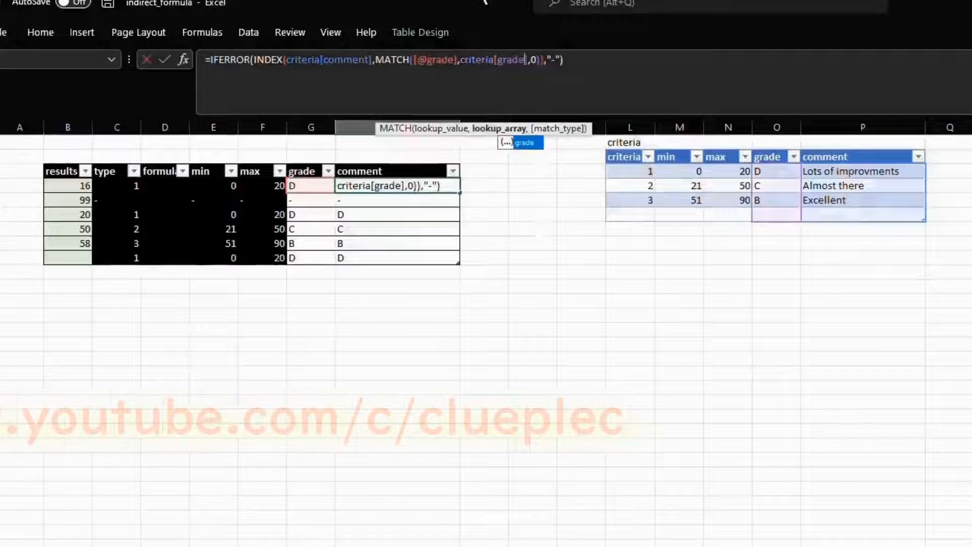
key("Return")
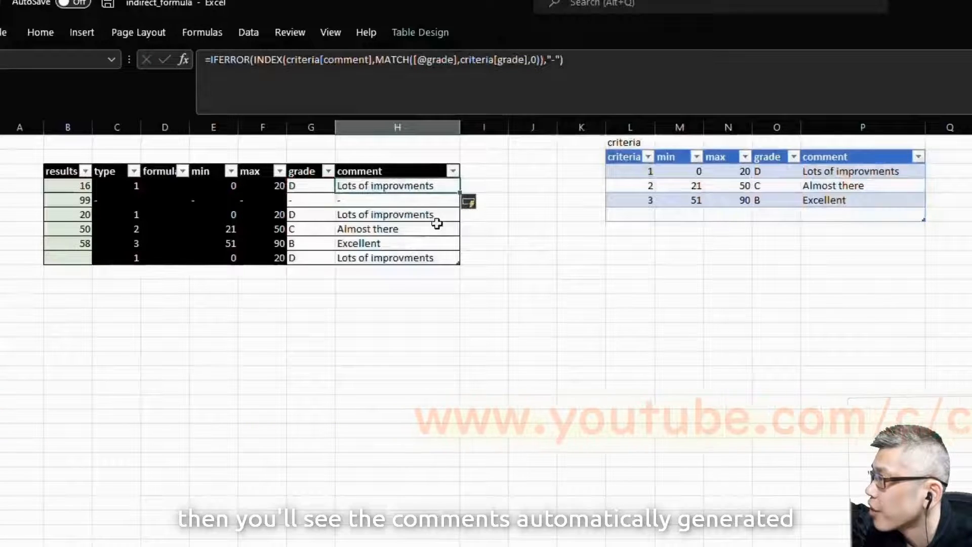
key("Right")
key("Right")
key("Left")
key("Left")
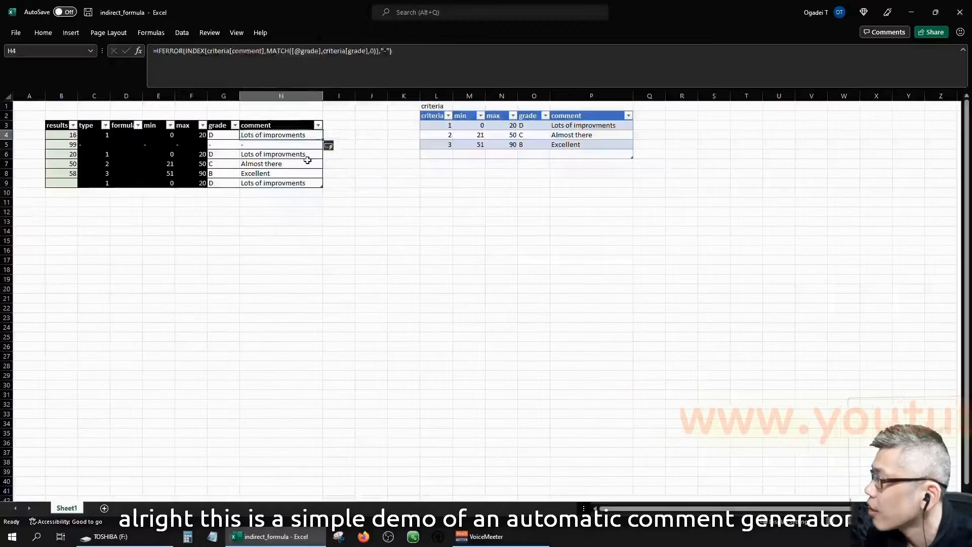